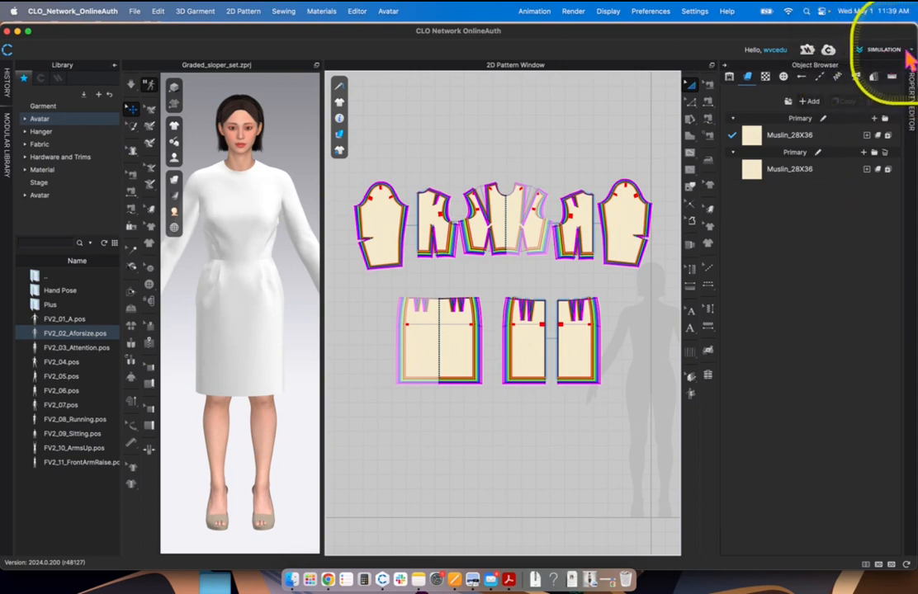
Step: Switch to the Print Layout mode and bring the bodice and sleeve fabric's full layout into view
{"action": "left_click", "coordinate": [911, 52]}
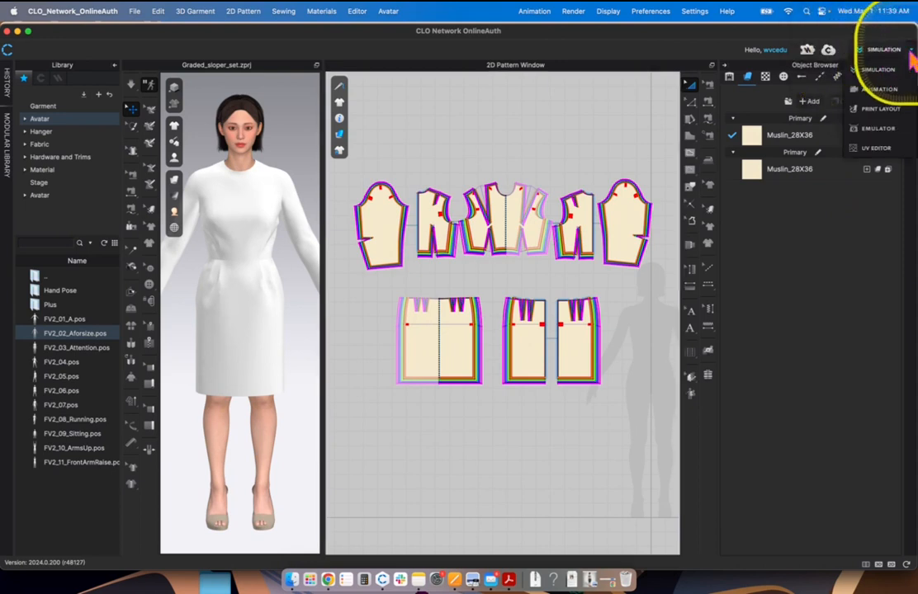
{"action": "left_click", "coordinate": [882, 111]}
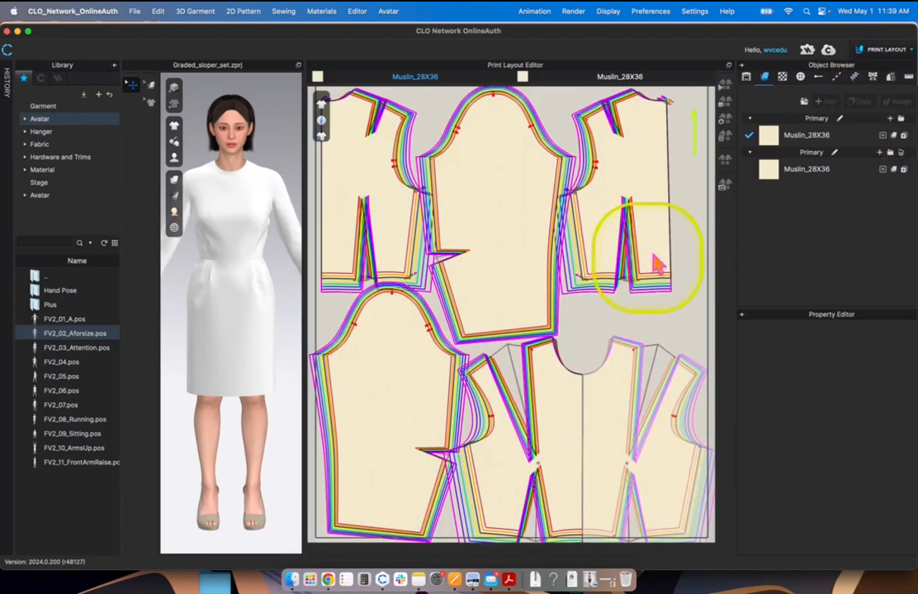
{"action": "scroll", "coordinate": [651, 334], "scroll_direction": "up", "scroll_amount": 3}
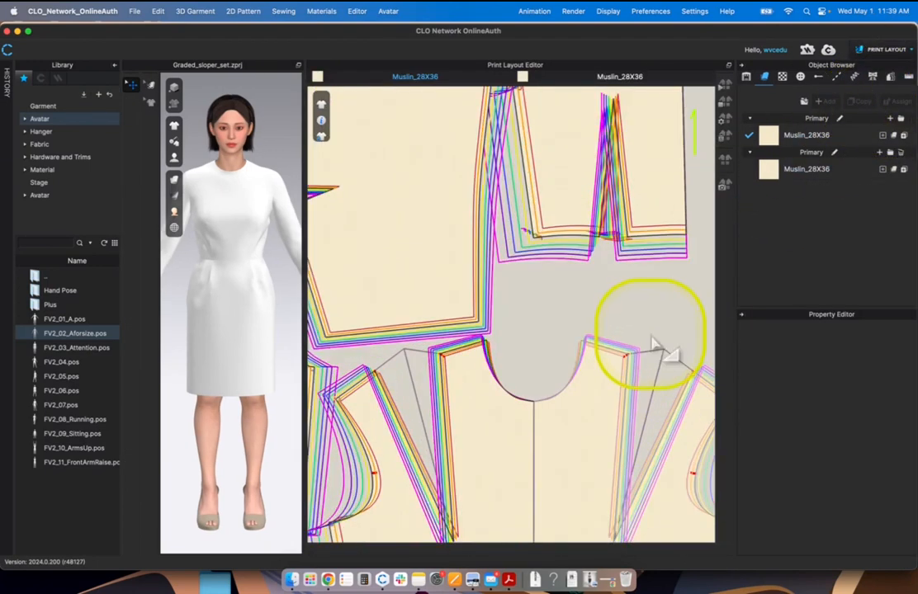
{"action": "scroll", "coordinate": [656, 345], "scroll_direction": "down", "scroll_amount": 5}
{"action": "right_click_drag", "start_coordinate": [689, 324], "coordinate": [632, 319]}
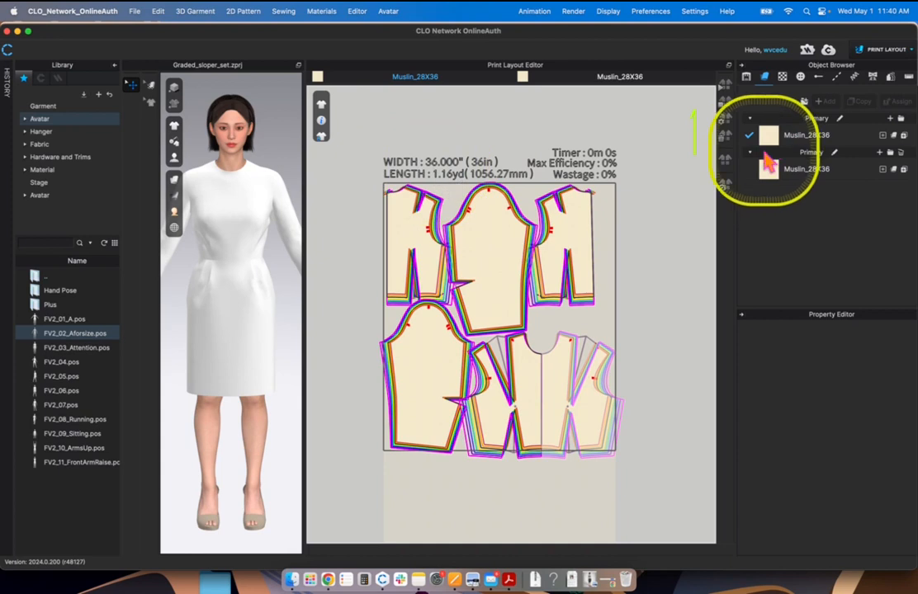
Step: Compare the print layouts of the two Muslin_28X36 fabrics, the bodice and sleeve layout and the skirt layout
{"action": "double_click", "coordinate": [790, 135]}
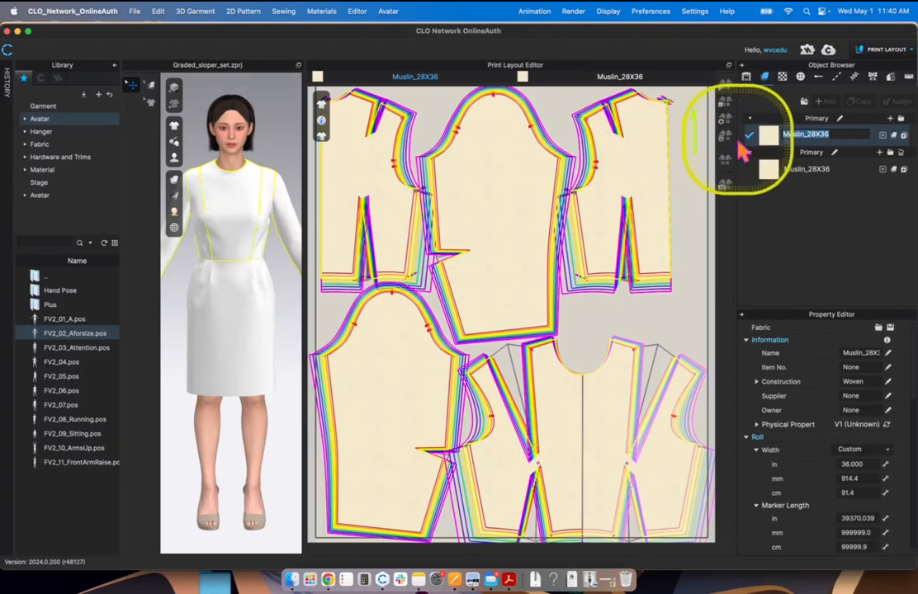
{"action": "left_click", "coordinate": [767, 173]}
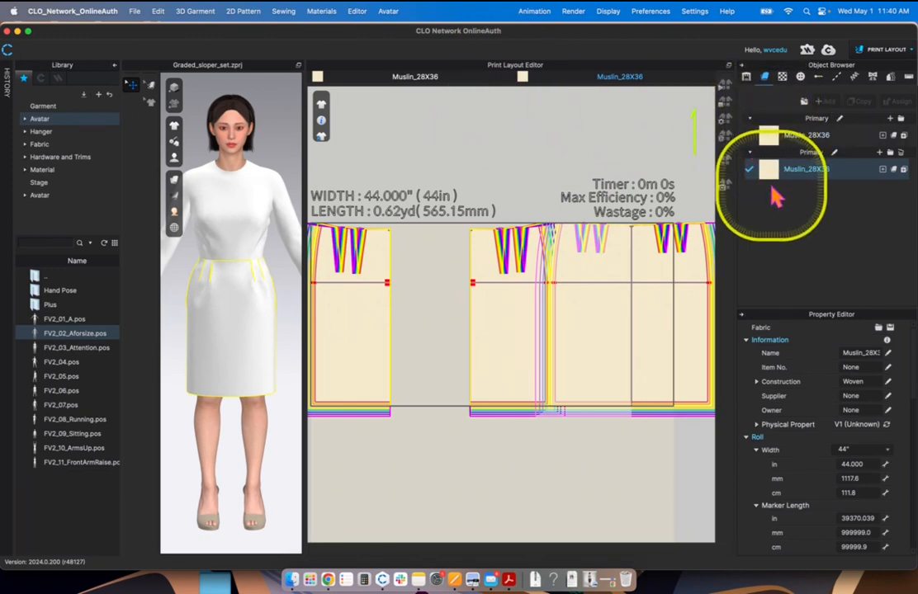
{"action": "left_click", "coordinate": [406, 80]}
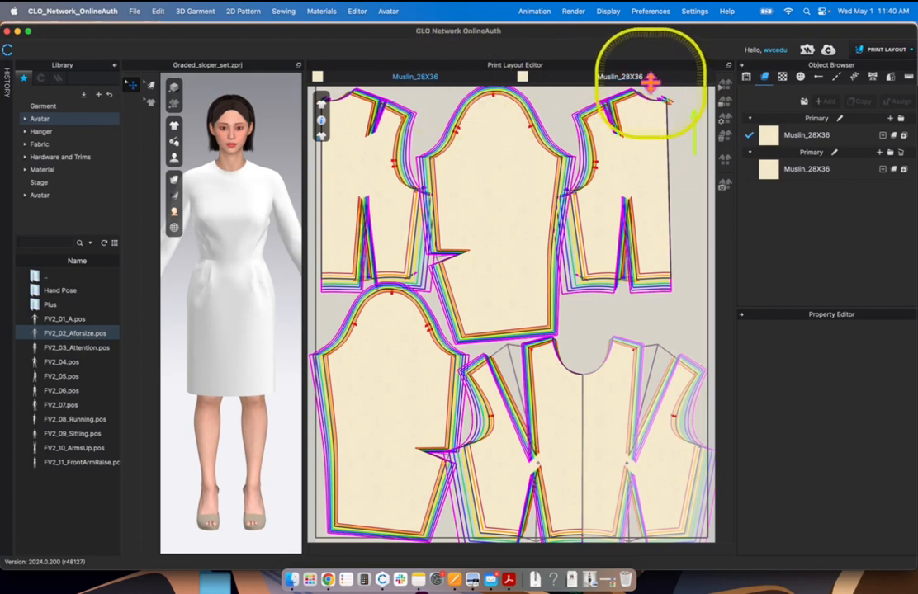
Step: In the skirt fabric's layout, move the overlapping half-skirt piece clear of the full skirt piece and hide the grading lines
{"action": "left_click", "coordinate": [624, 79]}
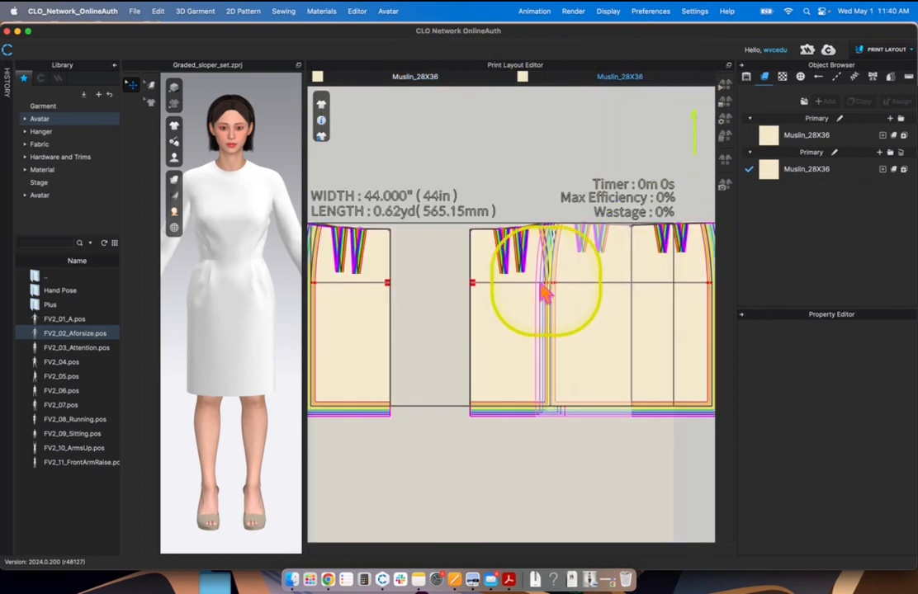
{"action": "left_click_drag", "start_coordinate": [513, 297], "coordinate": [489, 264]}
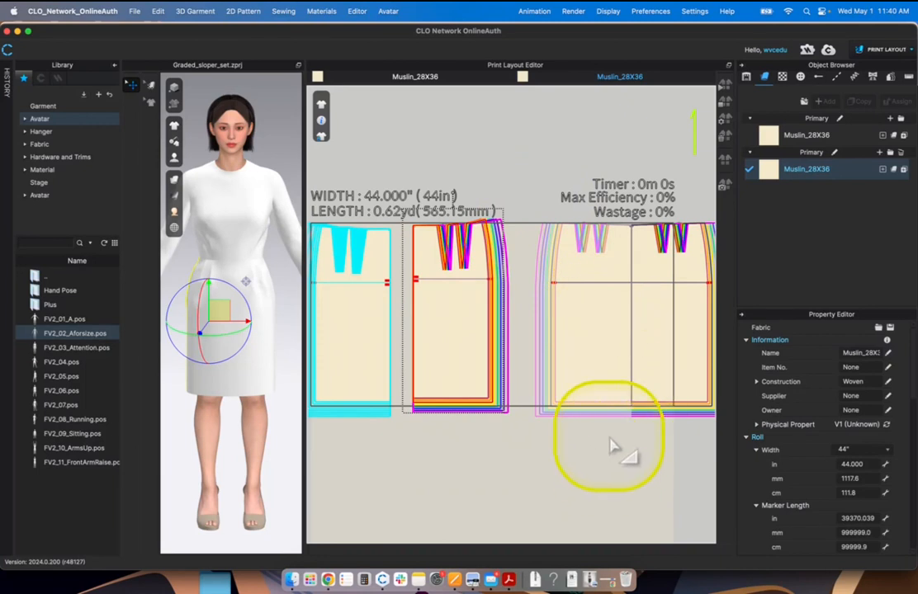
{"action": "left_click", "coordinate": [321, 120]}
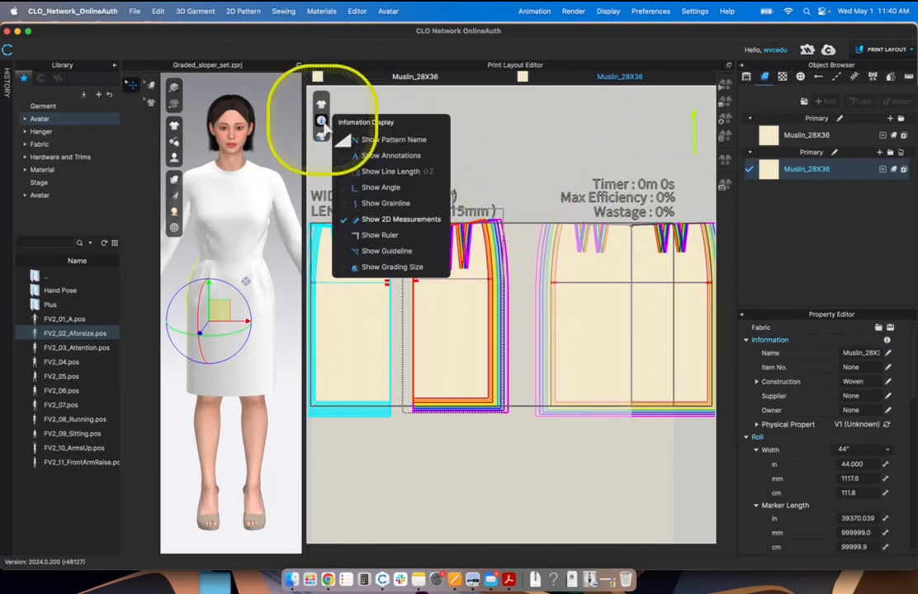
{"action": "left_click", "coordinate": [321, 104]}
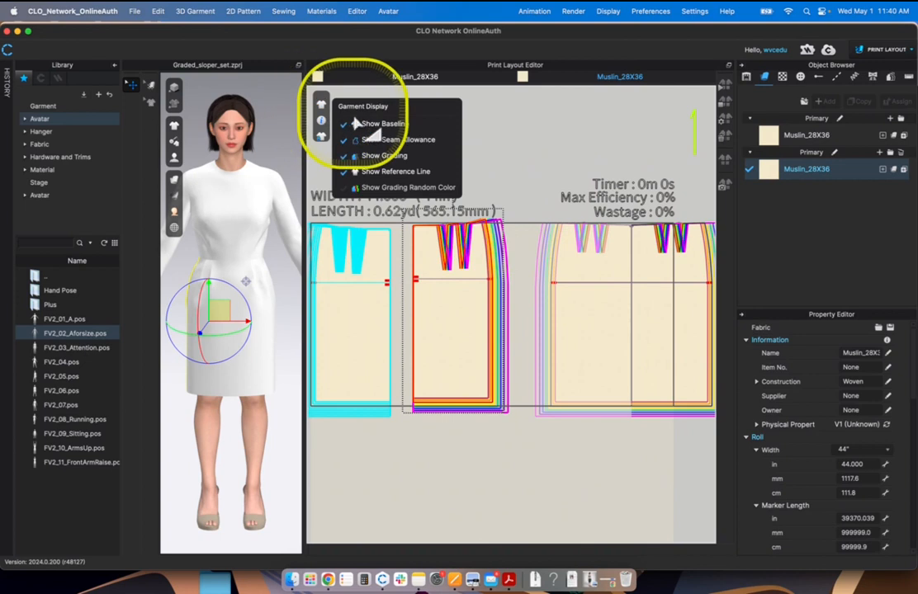
{"action": "left_click", "coordinate": [384, 155]}
{"action": "left_click", "coordinate": [453, 317]}
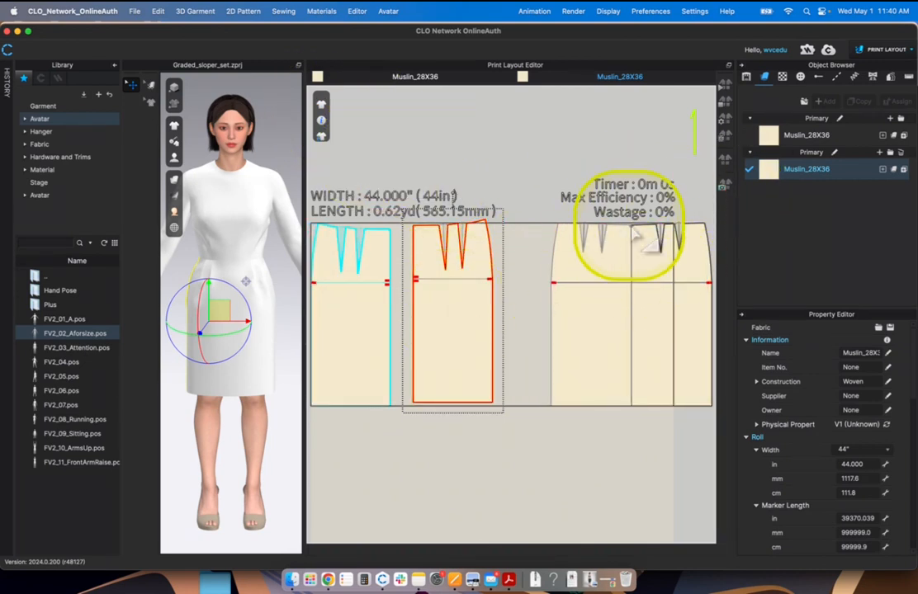
Step: Show the list of graded sizes and run automatic nesting on the bodice and sleeve fabric's layout
{"action": "left_click", "coordinate": [892, 76]}
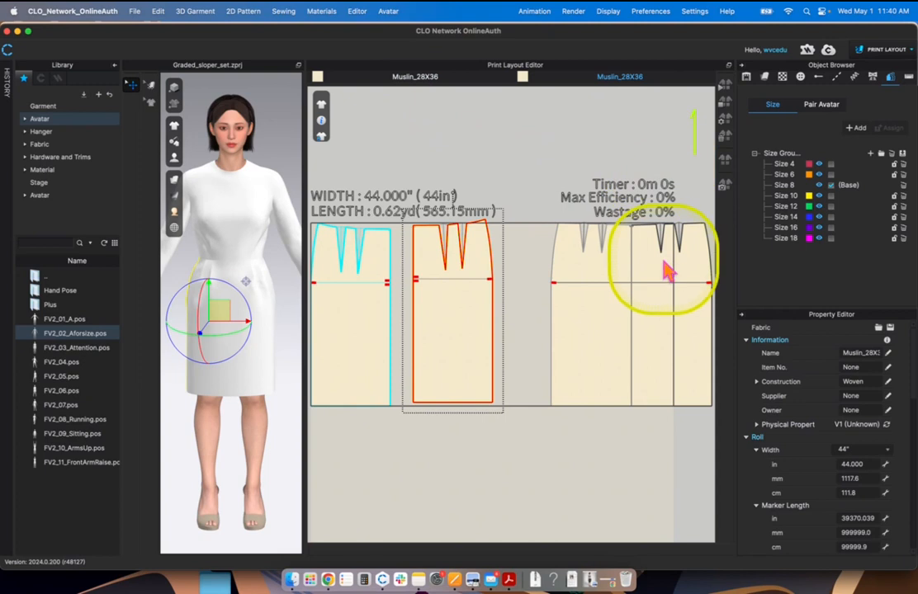
{"action": "left_click", "coordinate": [421, 79]}
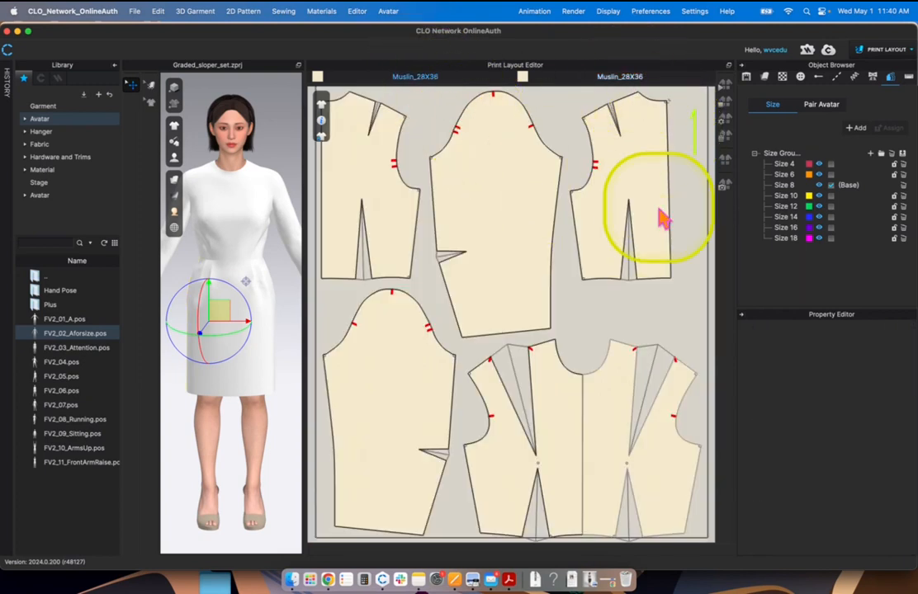
{"action": "scroll", "coordinate": [697, 288], "scroll_direction": "up", "scroll_amount": 3}
{"action": "scroll", "coordinate": [698, 287], "scroll_direction": "down", "scroll_amount": 5}
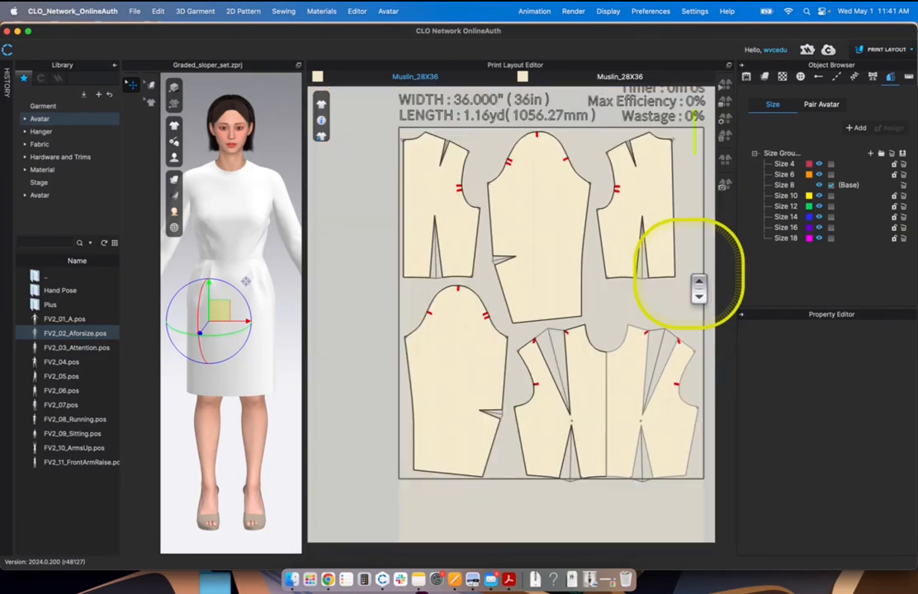
{"action": "scroll", "coordinate": [657, 312], "scroll_direction": "down", "scroll_amount": 2}
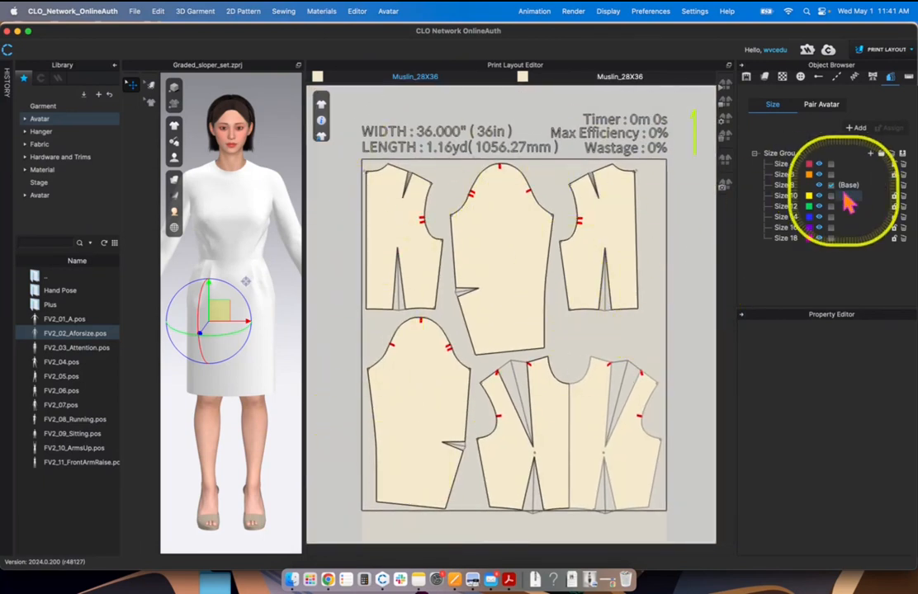
{"action": "left_click", "coordinate": [726, 93]}
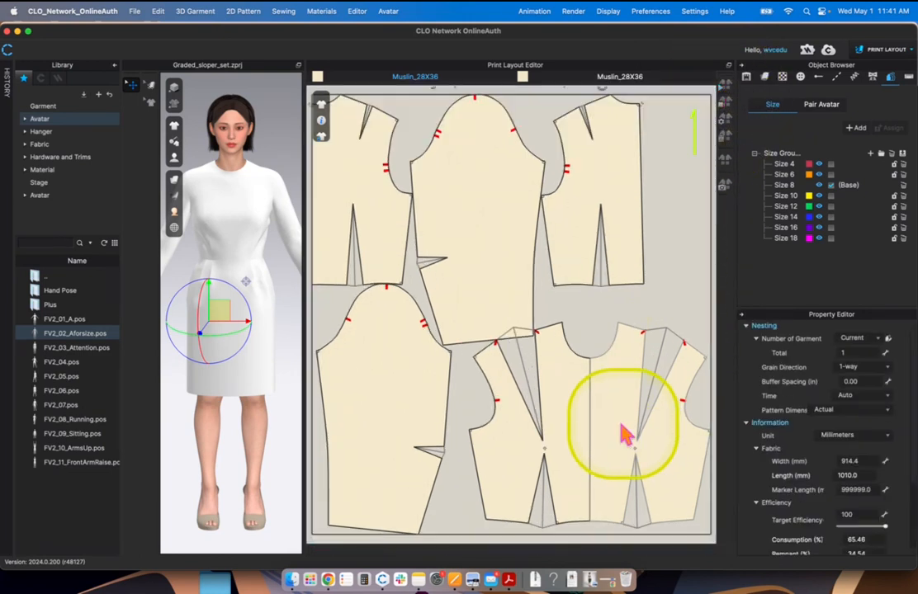
{"action": "scroll", "coordinate": [596, 411], "scroll_direction": "up", "scroll_amount": 5}
{"action": "scroll", "coordinate": [596, 411], "scroll_direction": "down", "scroll_amount": 8}
{"action": "middle_click_drag", "start_coordinate": [596, 411], "coordinate": [568, 393]}
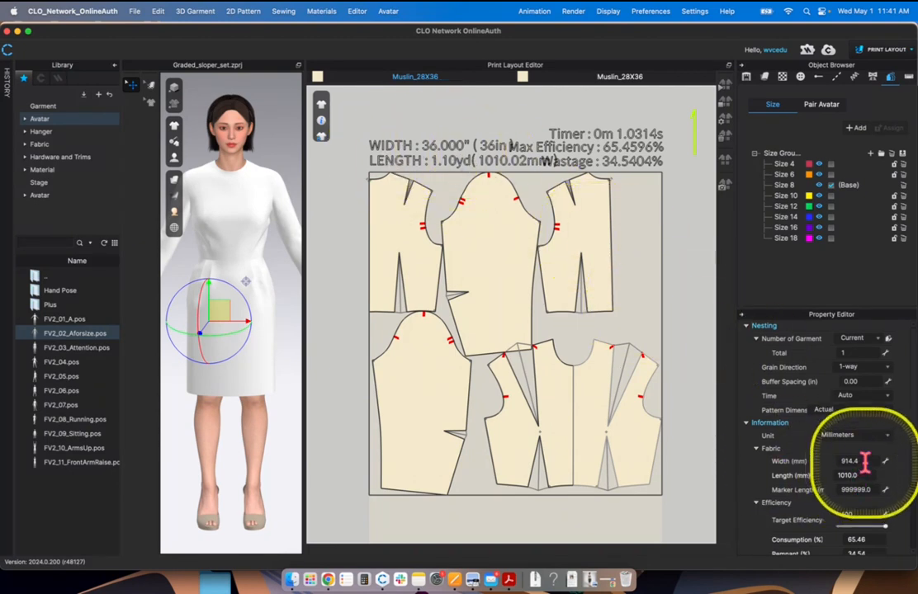
Step: Set the nesting information unit to Inches and the buffer spacing to 0.50 in
{"action": "left_click", "coordinate": [889, 440]}
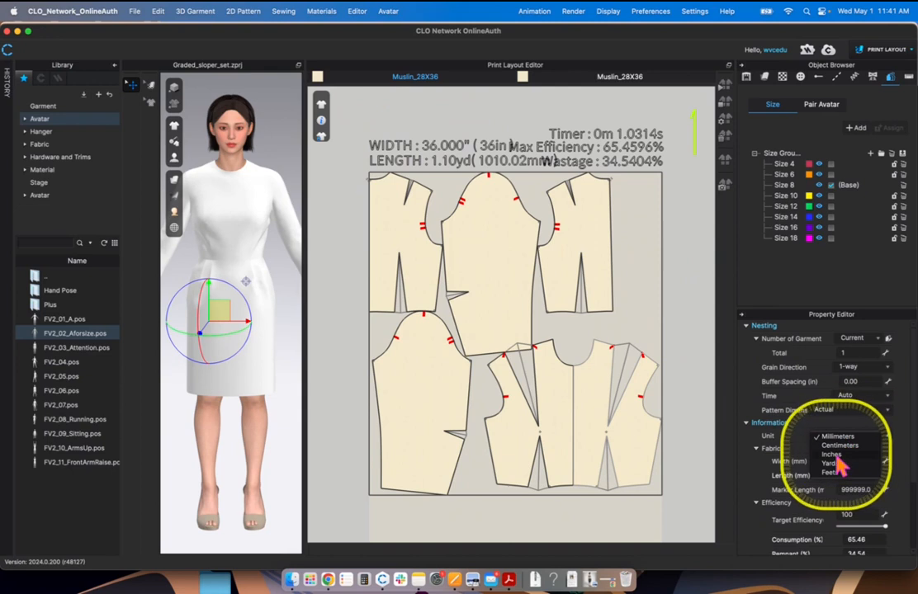
{"action": "left_click", "coordinate": [832, 460]}
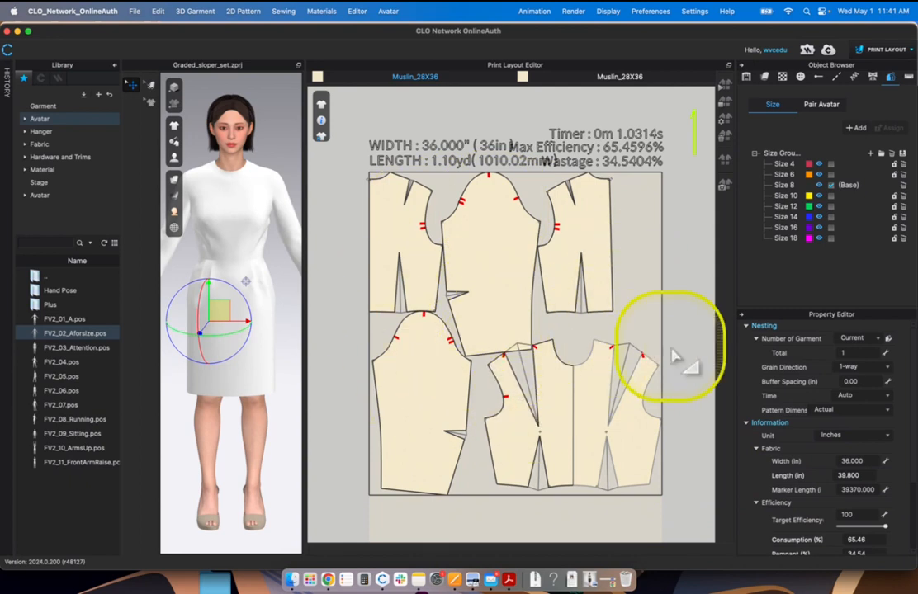
{"action": "double_click", "coordinate": [858, 381]}
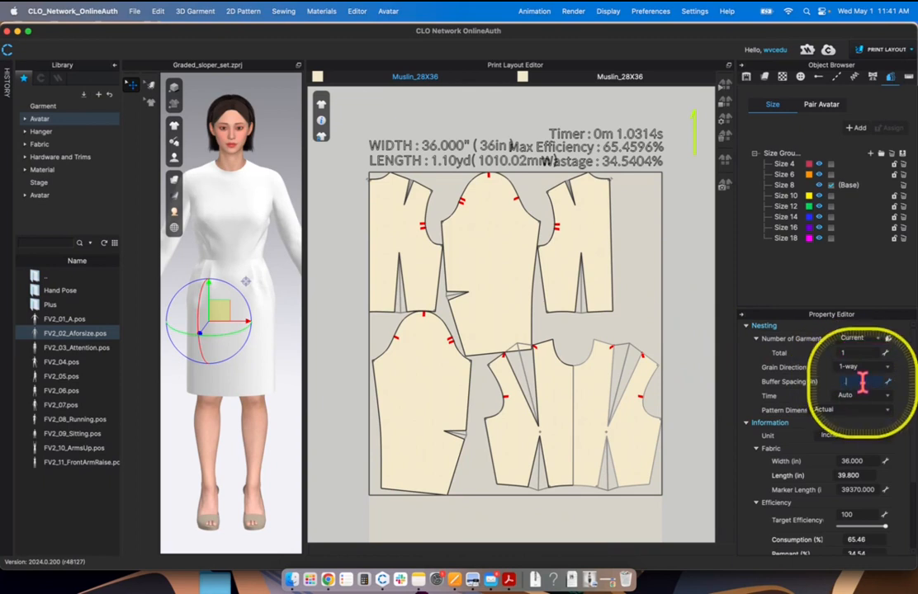
{"action": "type", "text": ".5"}
{"action": "key", "text": "Return"}
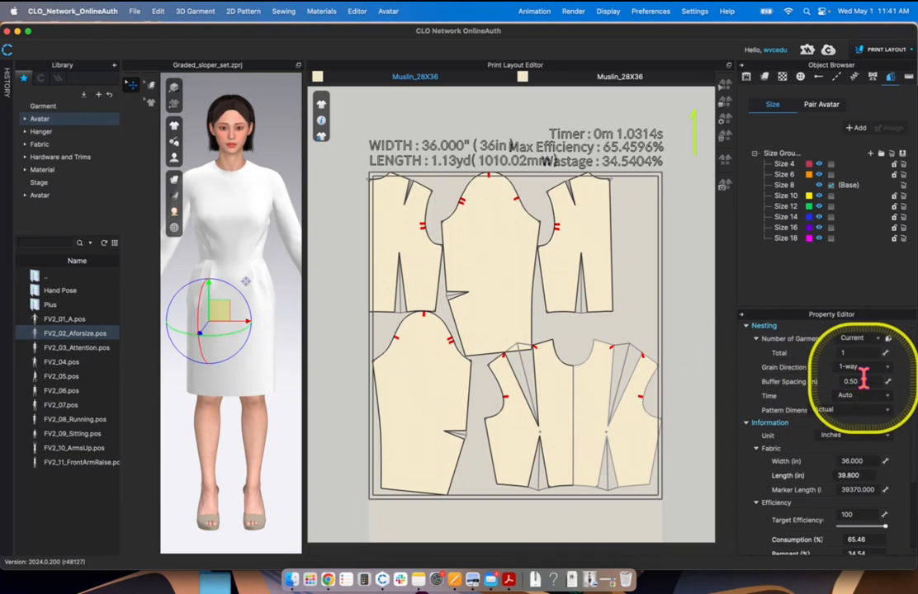
Step: Nest the bodice and sleeve pieces again with the 0.50 in buffer spacing applied
{"action": "left_click", "coordinate": [726, 97]}
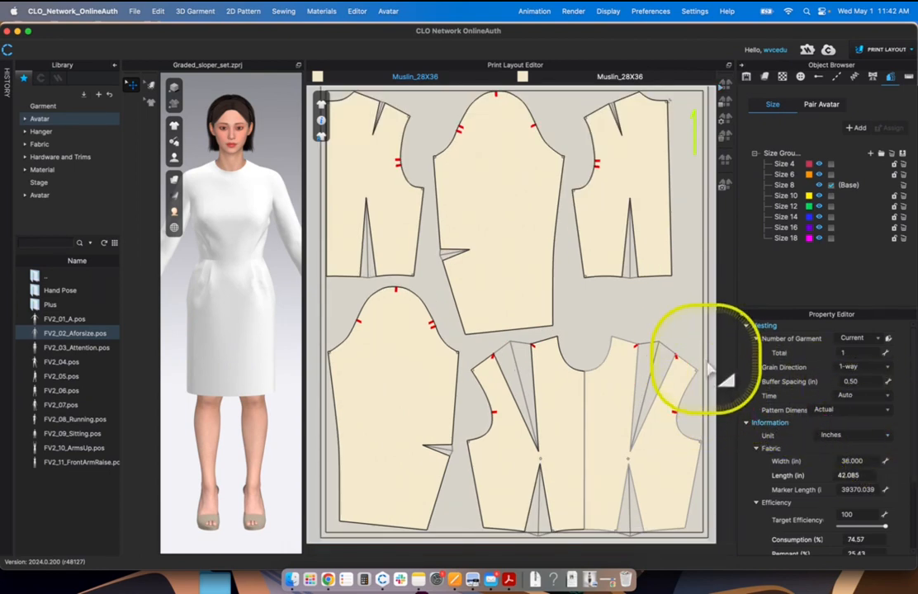
{"action": "scroll", "coordinate": [710, 369], "scroll_direction": "up", "scroll_amount": 3}
{"action": "scroll", "coordinate": [710, 369], "scroll_direction": "down", "scroll_amount": 5}
{"action": "middle_click_drag", "start_coordinate": [688, 286], "coordinate": [666, 291]}
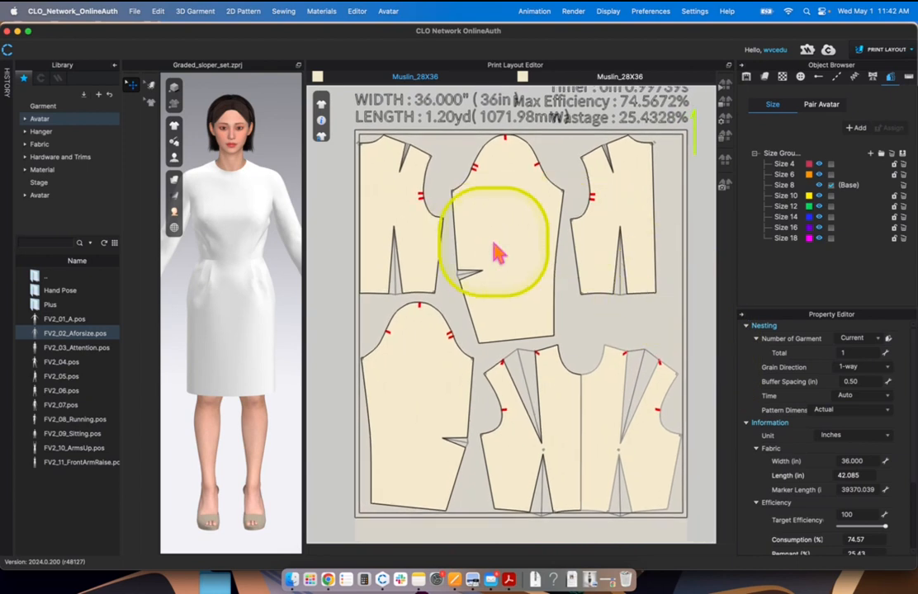
Step: Set the number of garments to Grading, with a quantity of 1 for every size in Size Group 1
{"action": "left_click", "coordinate": [858, 338]}
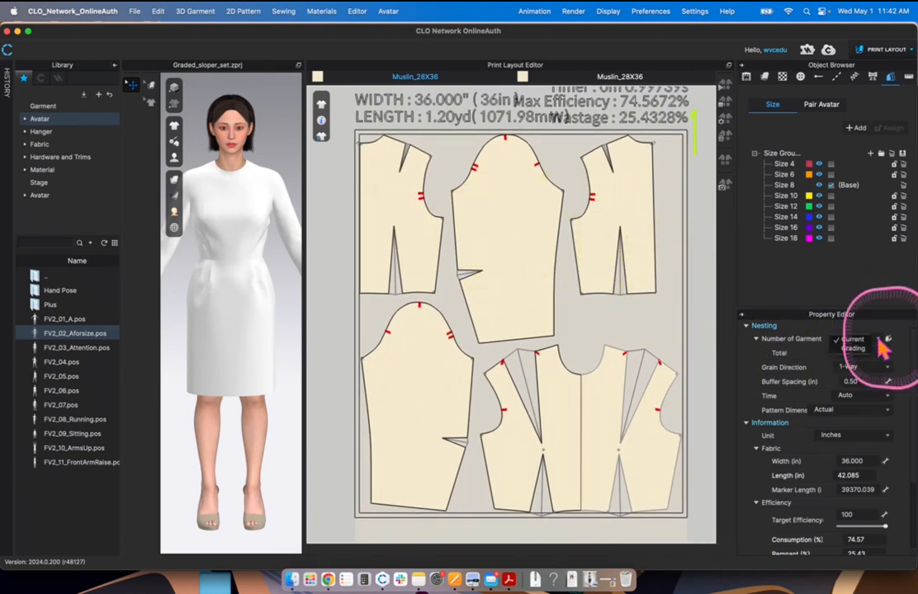
{"action": "left_click", "coordinate": [858, 350]}
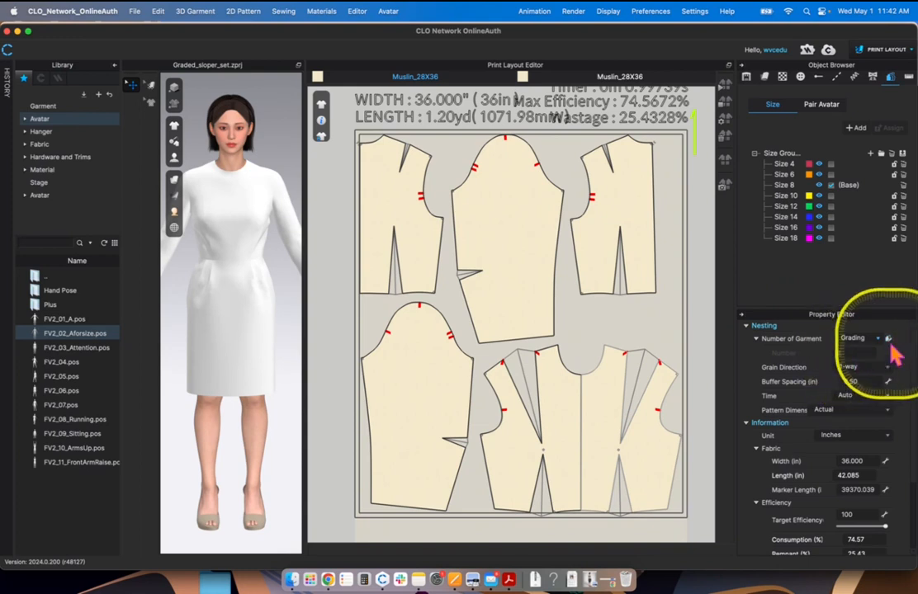
{"action": "left_click", "coordinate": [888, 339]}
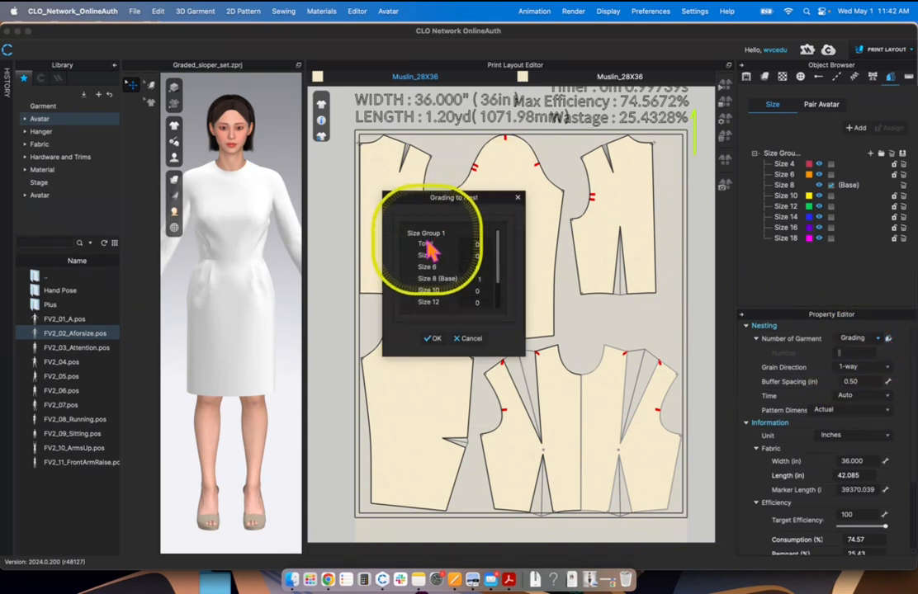
{"action": "left_click", "coordinate": [469, 243]}
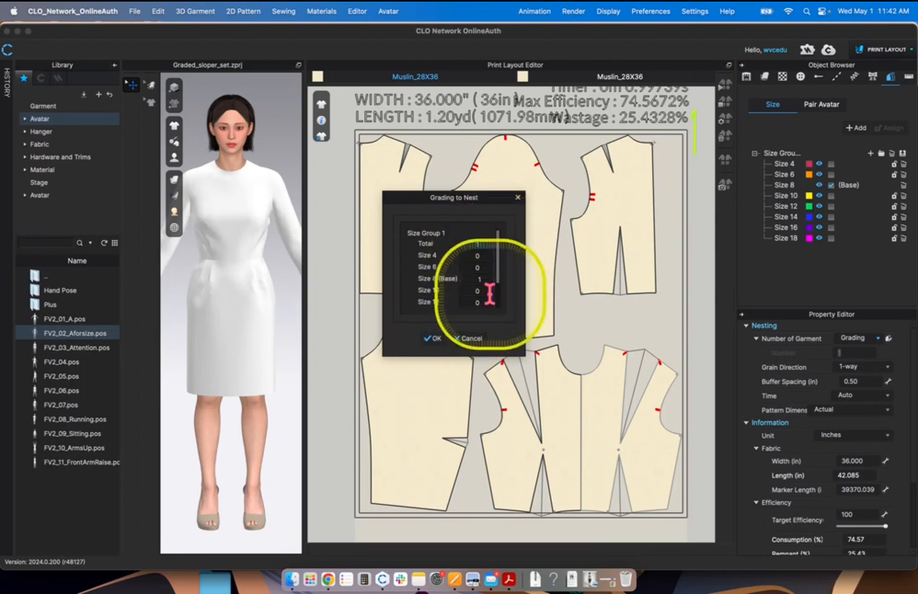
{"action": "left_click", "coordinate": [485, 266]}
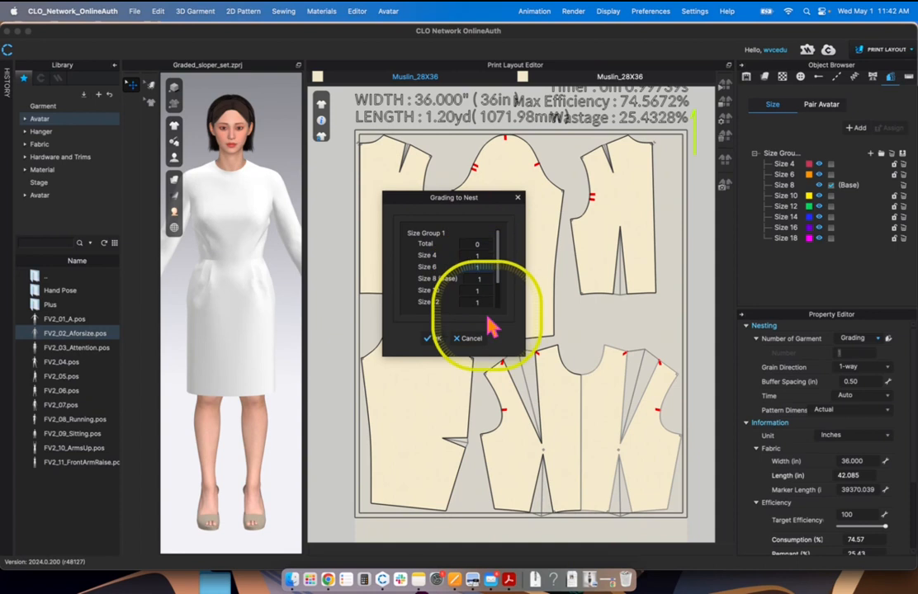
{"action": "scroll", "coordinate": [458, 280], "scroll_direction": "down", "scroll_amount": 3}
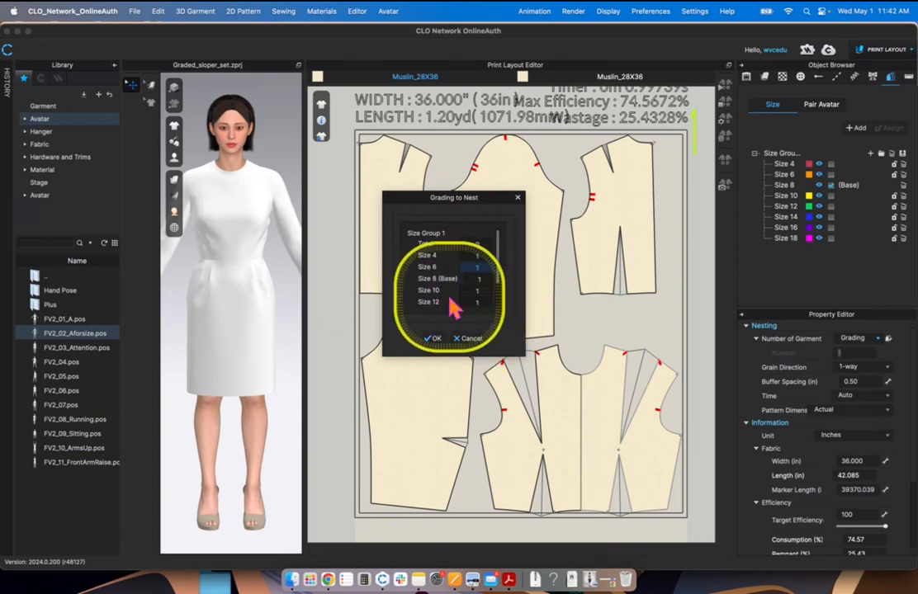
{"action": "scroll", "coordinate": [460, 290], "scroll_direction": "up", "scroll_amount": 3}
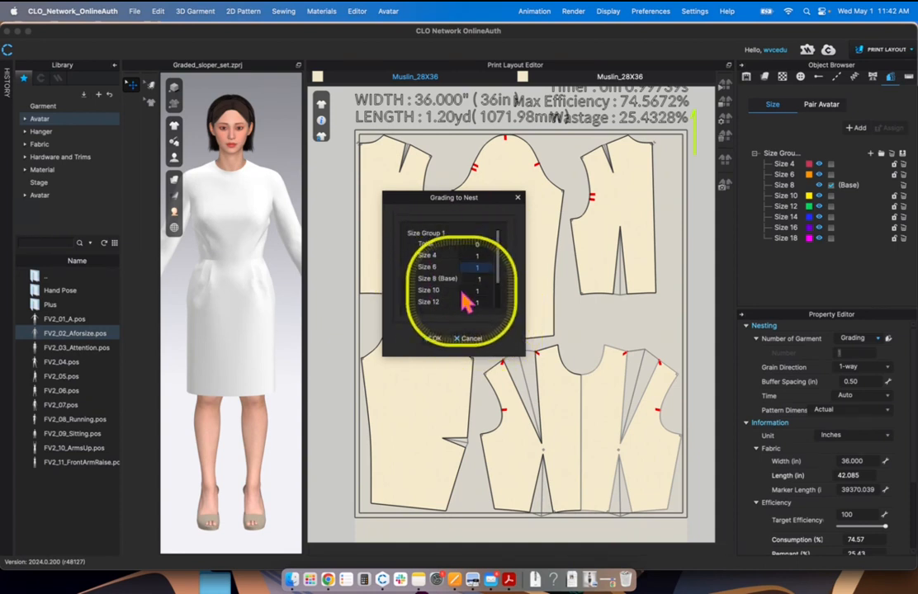
{"action": "left_click", "coordinate": [435, 339]}
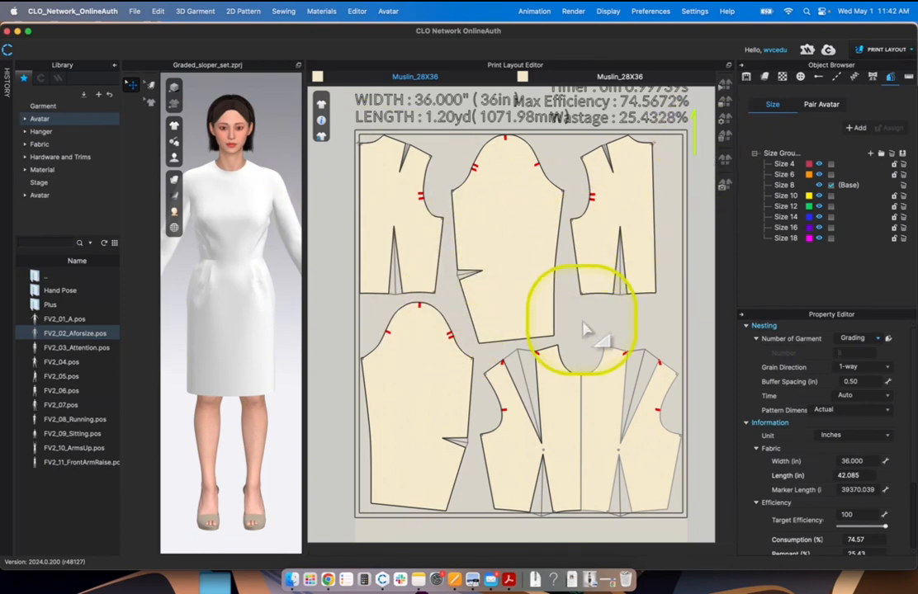
Step: Turn on the grading random color display and start nesting all graded bodice and sleeve sizes
{"action": "left_click", "coordinate": [321, 105]}
{"action": "left_click", "coordinate": [345, 121]}
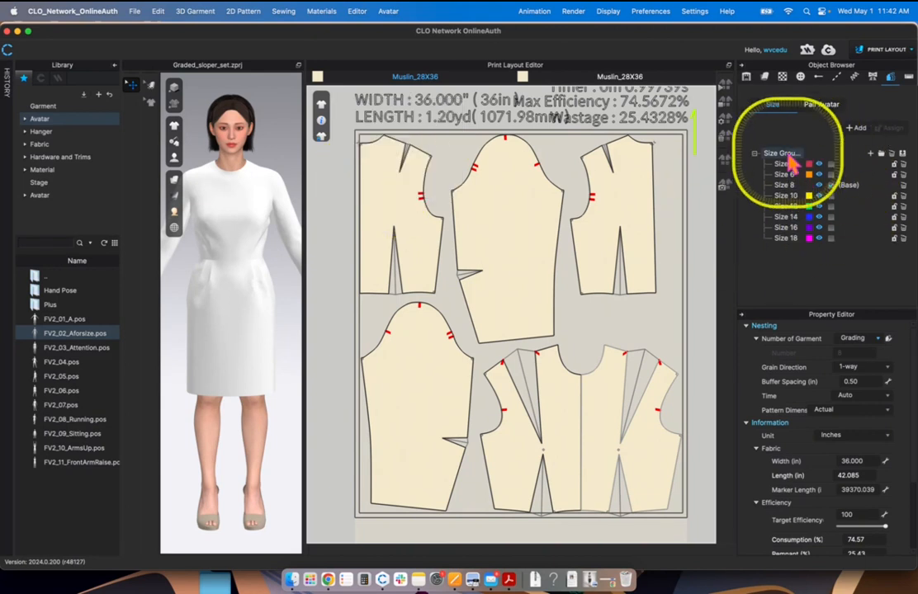
{"action": "mouse_move", "coordinate": [322, 105]}
{"action": "left_click", "coordinate": [386, 189]}
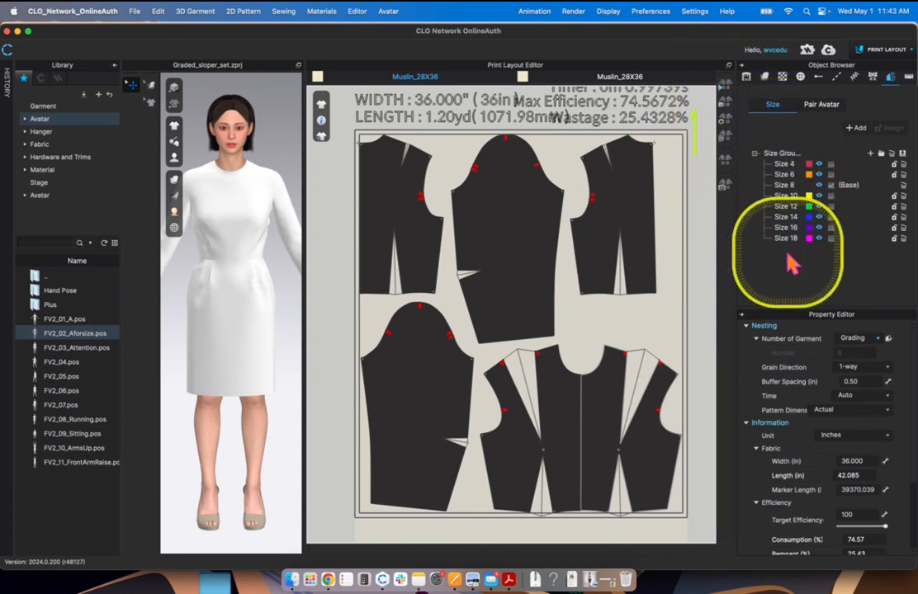
{"action": "left_click", "coordinate": [726, 91]}
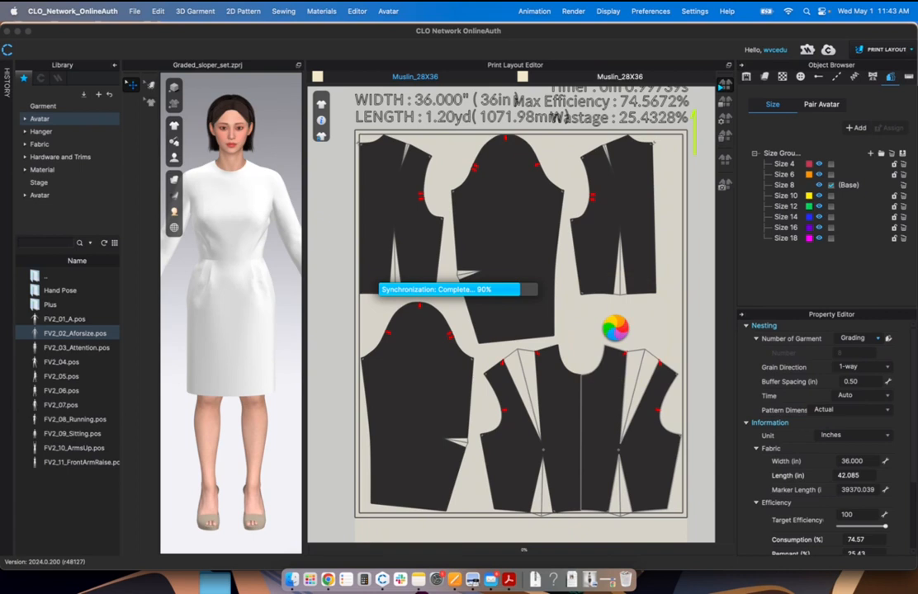
Step: Follow the nesting of all graded bodice and sleeve sizes along the full length of the 36 in muslin marker
{"action": "left_click", "coordinate": [642, 336]}
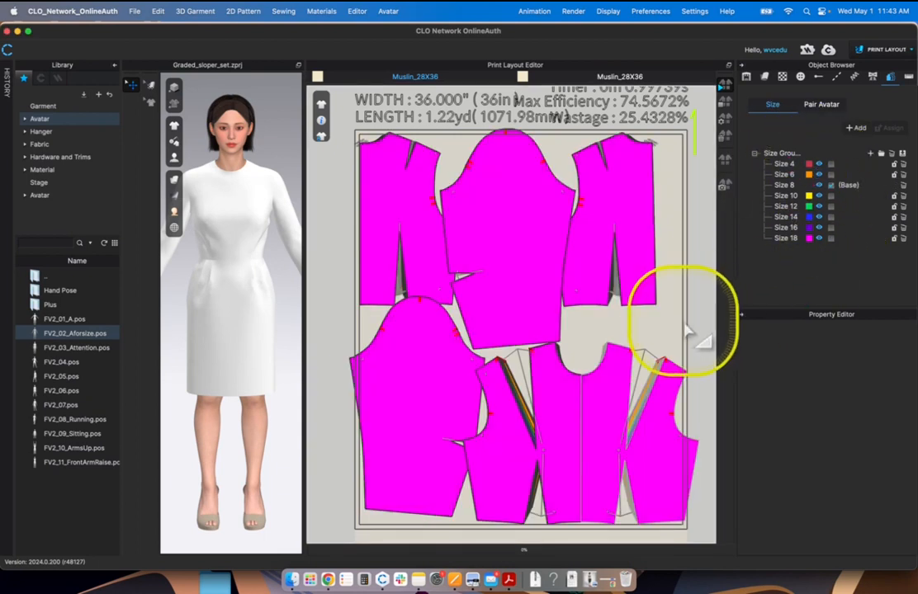
{"action": "scroll", "coordinate": [683, 321], "scroll_direction": "up", "scroll_amount": 3}
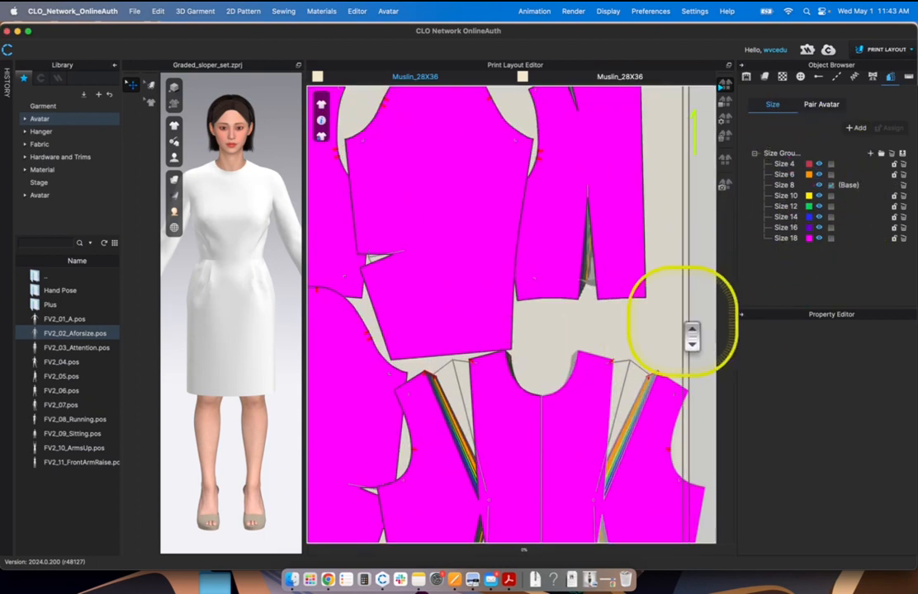
{"action": "scroll", "coordinate": [683, 322], "scroll_direction": "down", "scroll_amount": 10}
{"action": "middle_click_drag", "start_coordinate": [678, 321], "coordinate": [538, 210]}
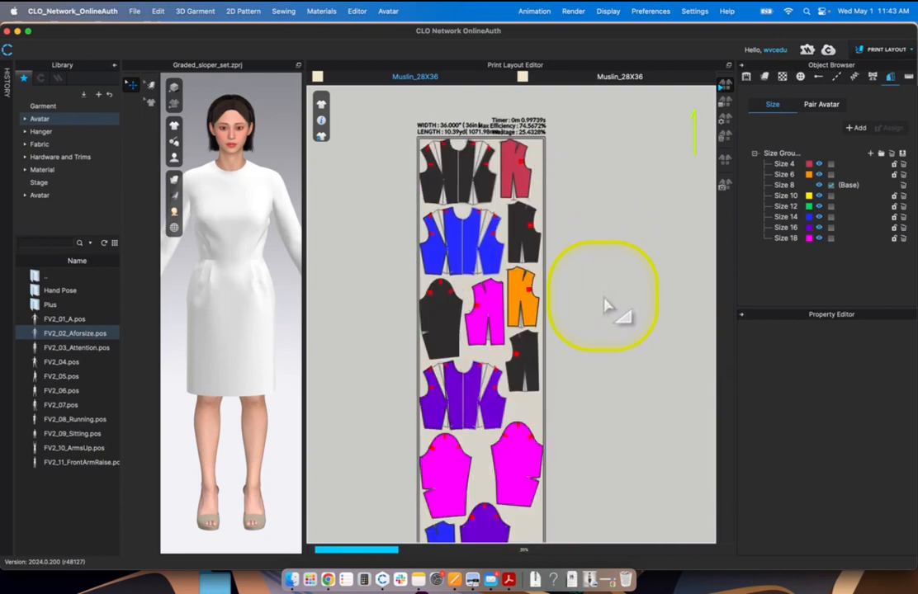
{"action": "scroll", "coordinate": [610, 313], "scroll_direction": "down", "scroll_amount": 5}
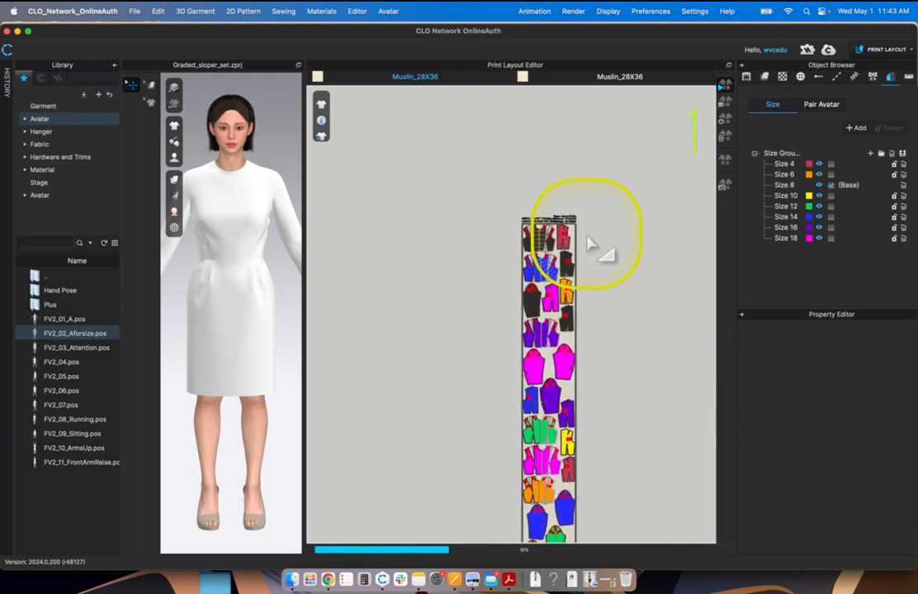
{"action": "middle_click_drag", "start_coordinate": [589, 236], "coordinate": [547, 184]}
{"action": "scroll", "coordinate": [583, 246], "scroll_direction": "down", "scroll_amount": 5}
{"action": "middle_click_drag", "start_coordinate": [591, 273], "coordinate": [564, 230]}
{"action": "scroll", "coordinate": [567, 243], "scroll_direction": "up", "scroll_amount": 5}
{"action": "scroll", "coordinate": [577, 258], "scroll_direction": "down", "scroll_amount": 2}
{"action": "middle_click_drag", "start_coordinate": [597, 330], "coordinate": [605, 318]}
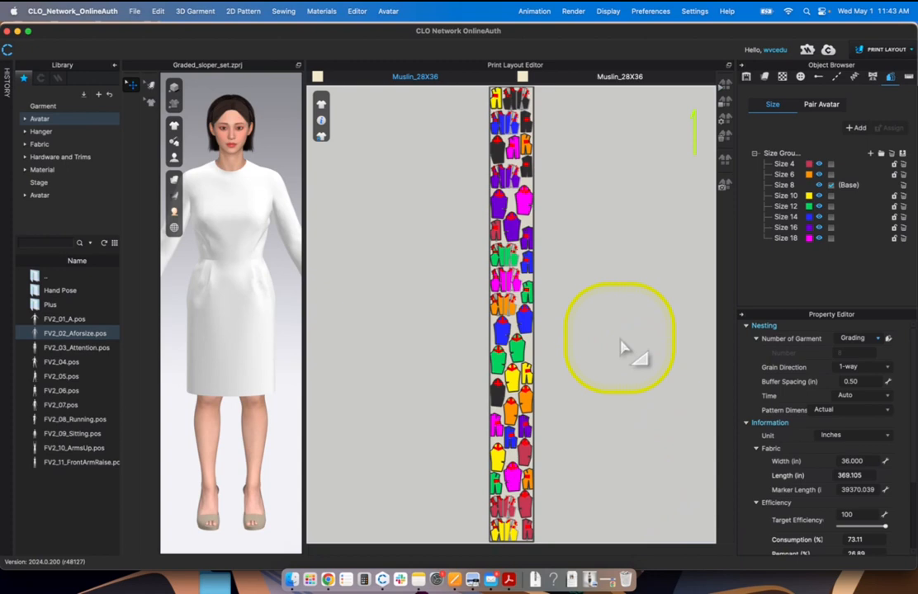
Step: Examine the nested 1-way marker, checking the color-coded sizes and the piece arrangement from the whole layout down to its upper end
{"action": "scroll", "coordinate": [616, 275], "scroll_direction": "down", "scroll_amount": 2}
{"action": "middle_click_drag", "start_coordinate": [616, 274], "coordinate": [568, 298]}
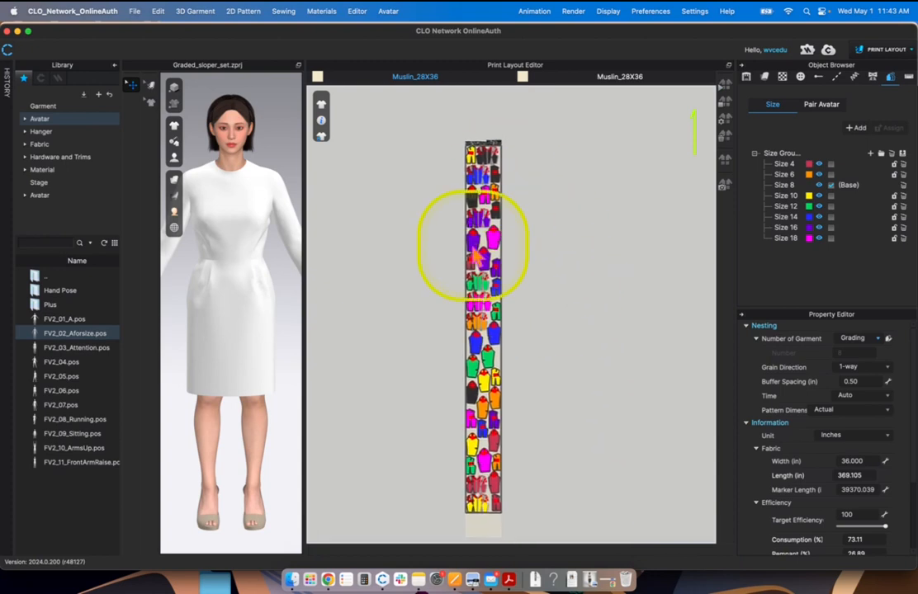
{"action": "scroll", "coordinate": [641, 306], "scroll_direction": "up", "scroll_amount": 4}
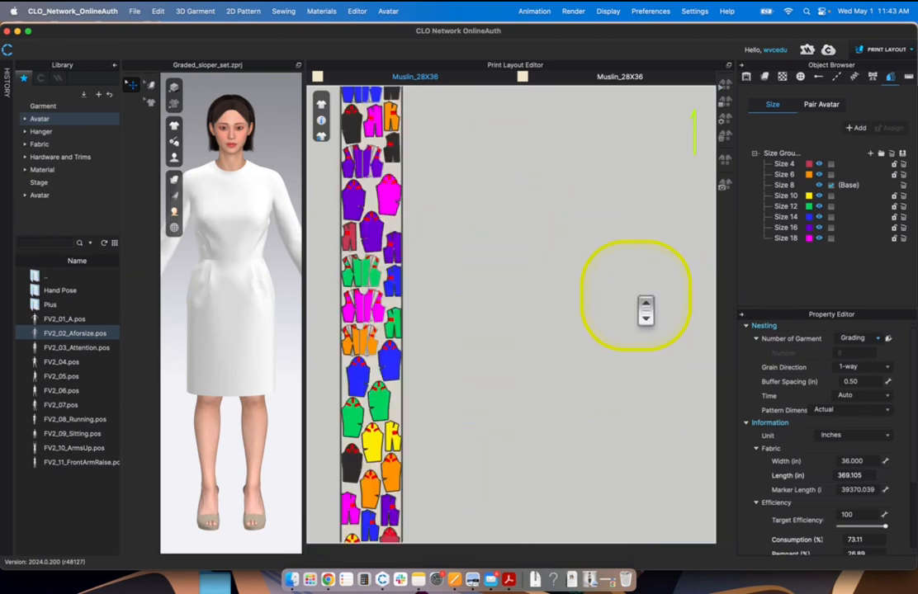
{"action": "middle_click_drag", "start_coordinate": [560, 231], "coordinate": [683, 448]}
{"action": "middle_click_drag", "start_coordinate": [495, 262], "coordinate": [636, 425]}
{"action": "scroll", "coordinate": [547, 324], "scroll_direction": "up", "scroll_amount": 4}
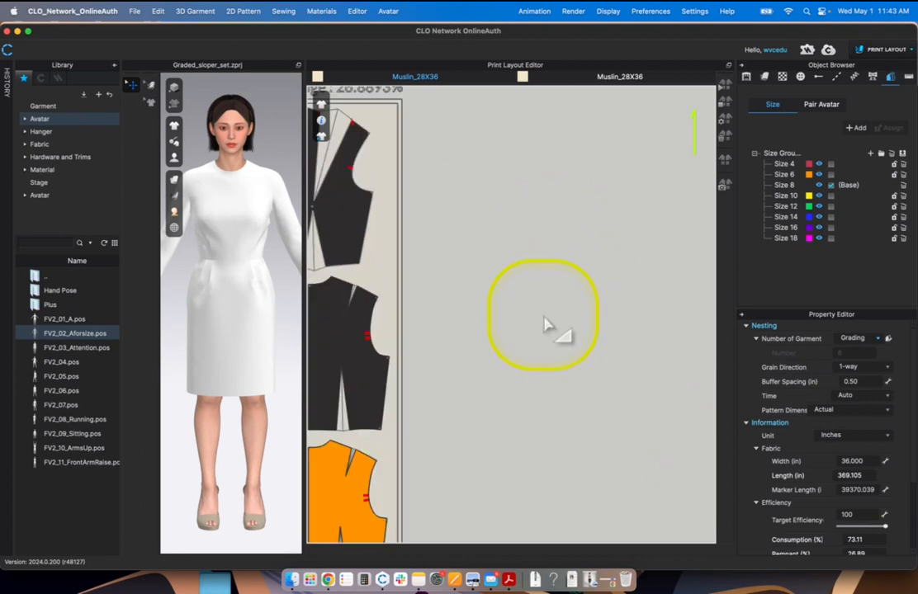
{"action": "scroll", "coordinate": [627, 363], "scroll_direction": "down", "scroll_amount": 3}
{"action": "scroll", "coordinate": [624, 325], "scroll_direction": "down", "scroll_amount": 2}
{"action": "scroll", "coordinate": [624, 323], "scroll_direction": "down", "scroll_amount": 3}
{"action": "scroll", "coordinate": [577, 198], "scroll_direction": "down", "scroll_amount": 2}
{"action": "scroll", "coordinate": [588, 234], "scroll_direction": "down", "scroll_amount": 3}
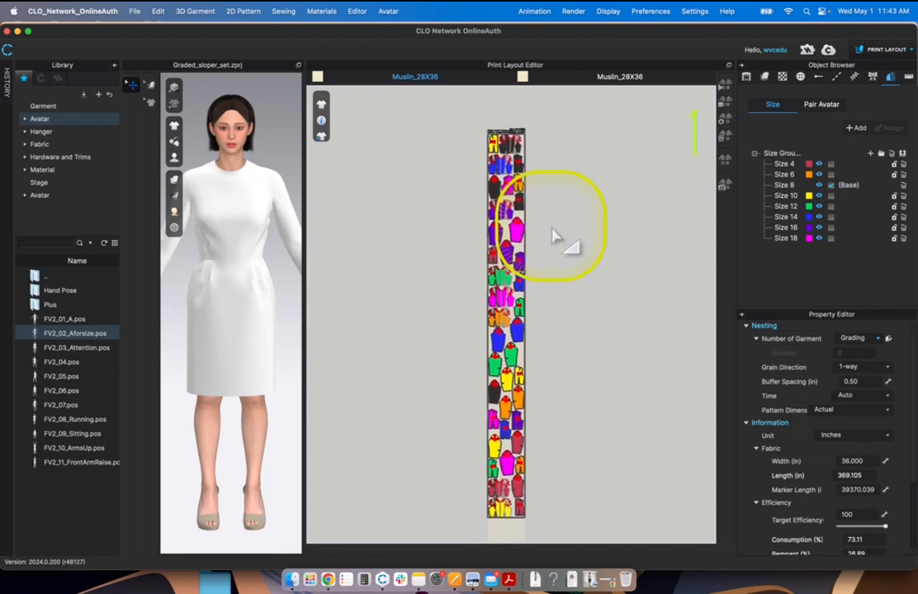
{"action": "scroll", "coordinate": [553, 235], "scroll_direction": "up", "scroll_amount": 1}
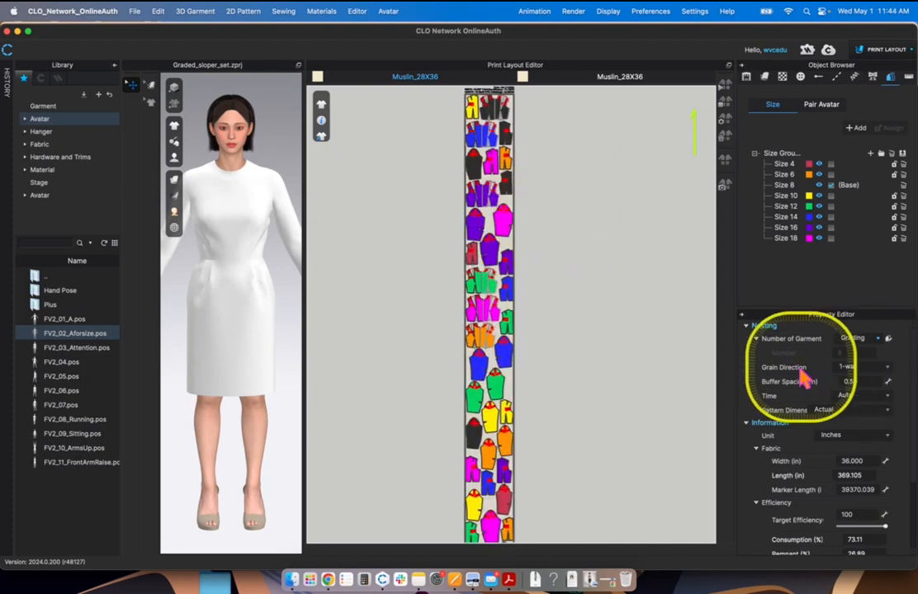
Step: Set the nesting grain direction to 2-way and nest all graded bodice and sleeve sizes again
{"action": "left_click", "coordinate": [854, 368]}
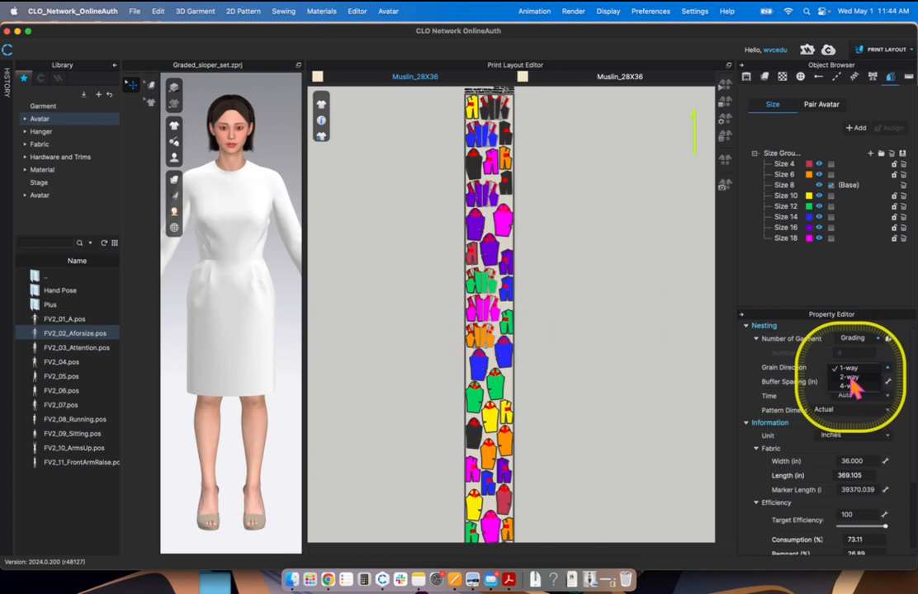
{"action": "left_click", "coordinate": [849, 378]}
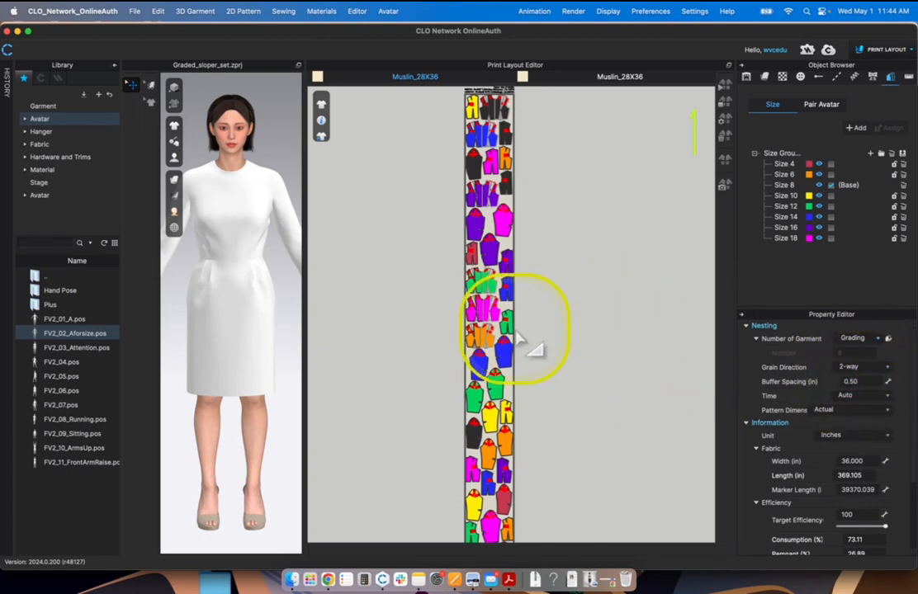
{"action": "scroll", "coordinate": [578, 328], "scroll_direction": "down", "scroll_amount": 1}
{"action": "mouse_move", "coordinate": [579, 323]}
{"action": "middle_mouse_down"}
{"action": "mouse_move", "coordinate": [555, 317]}
{"action": "mouse_move", "coordinate": [557, 304]}
{"action": "middle_mouse_up"}
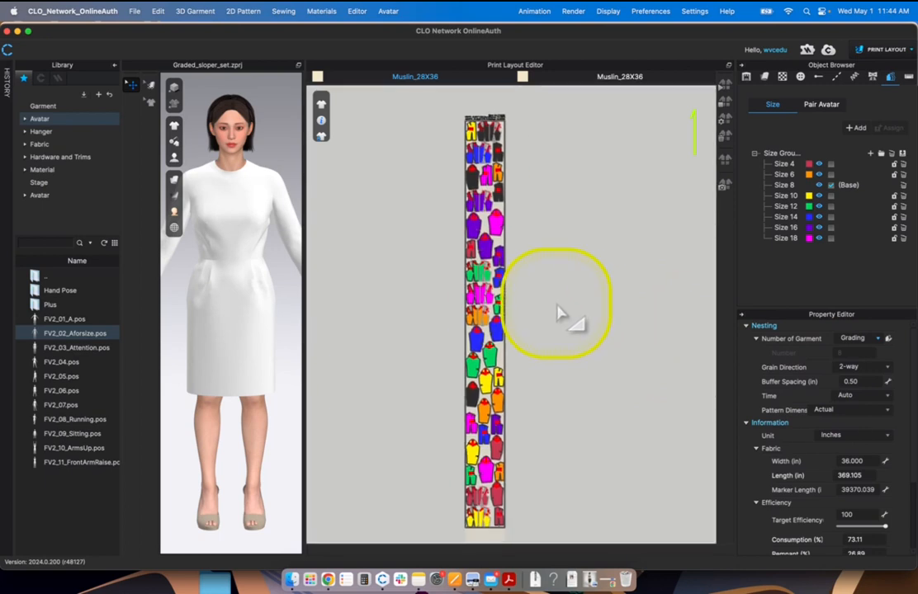
{"action": "left_click", "coordinate": [725, 86]}
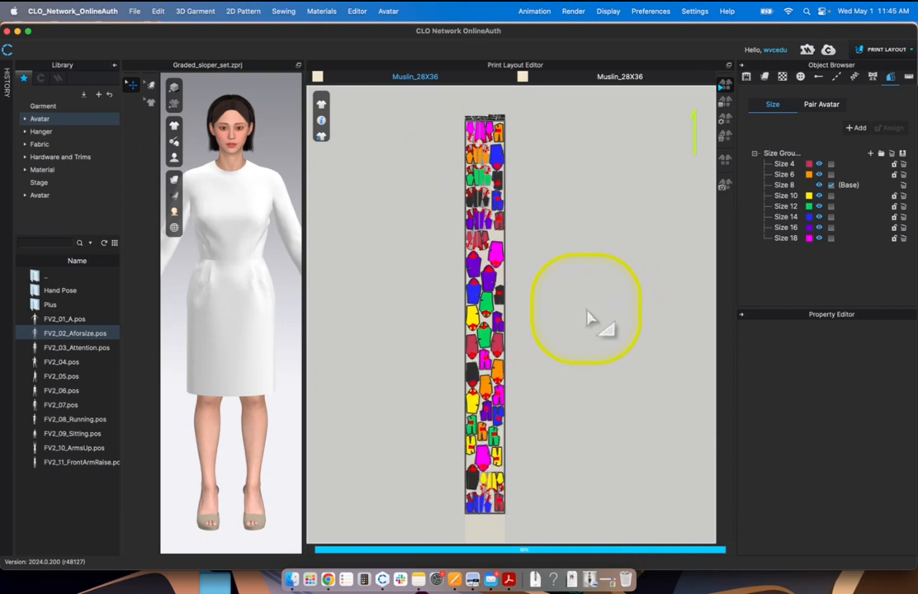
Step: Inspect the 2-way marker's efficiency and wastage information and the orientation of the pieces near its upper end
{"action": "scroll", "coordinate": [598, 309], "scroll_direction": "down", "scroll_amount": 5}
{"action": "scroll", "coordinate": [599, 305], "scroll_direction": "up", "scroll_amount": 6}
{"action": "middle_click_drag", "start_coordinate": [597, 274], "coordinate": [551, 423]}
{"action": "scroll", "coordinate": [549, 294], "scroll_direction": "down", "scroll_amount": 4}
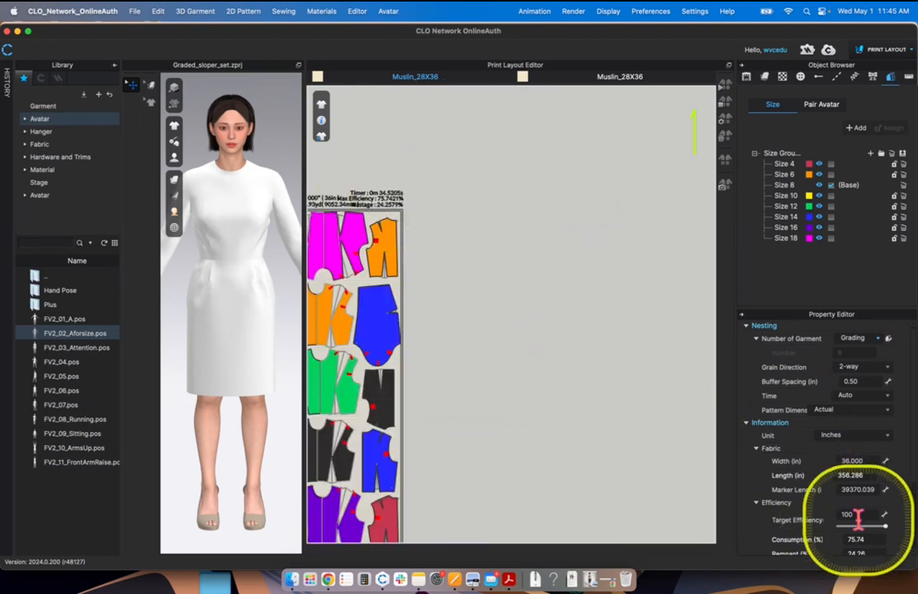
{"action": "mouse_move", "coordinate": [558, 360]}
{"action": "middle_mouse_down"}
{"action": "mouse_move", "coordinate": [672, 254]}
{"action": "mouse_move", "coordinate": [688, 281]}
{"action": "middle_mouse_up"}
{"action": "scroll", "coordinate": [667, 281], "scroll_direction": "up", "scroll_amount": 5}
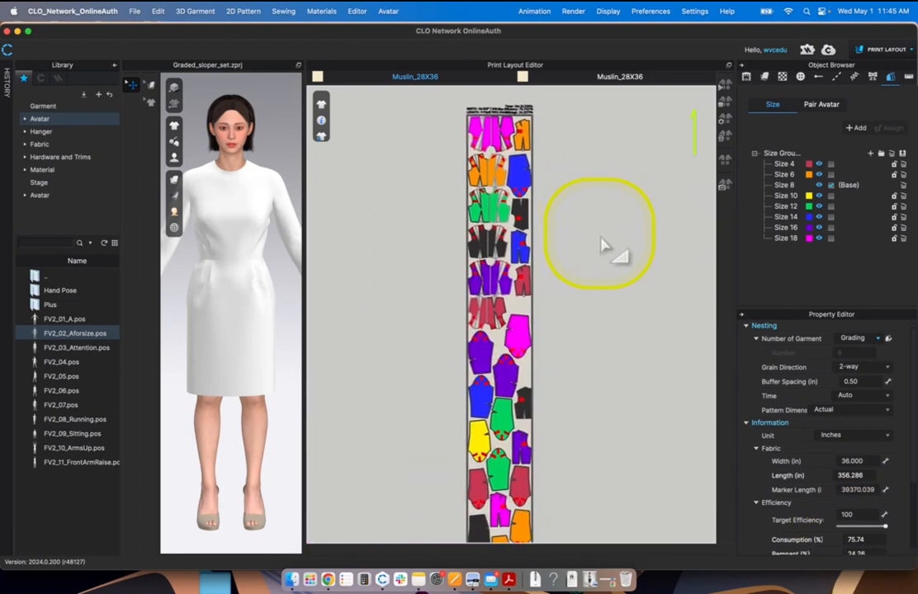
Step: Review the full length of the 2-way marker, checking the unused fabric around the magenta Size 18 sleeve beside the Size 4 bodice
{"action": "scroll", "coordinate": [615, 266], "scroll_direction": "up", "scroll_amount": 3}
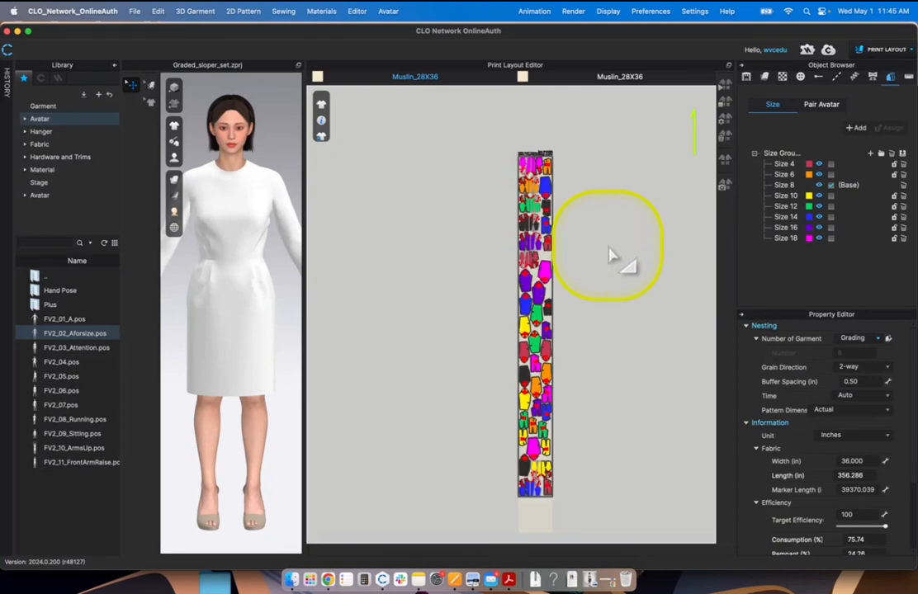
{"action": "scroll", "coordinate": [606, 270], "scroll_direction": "down", "scroll_amount": 3}
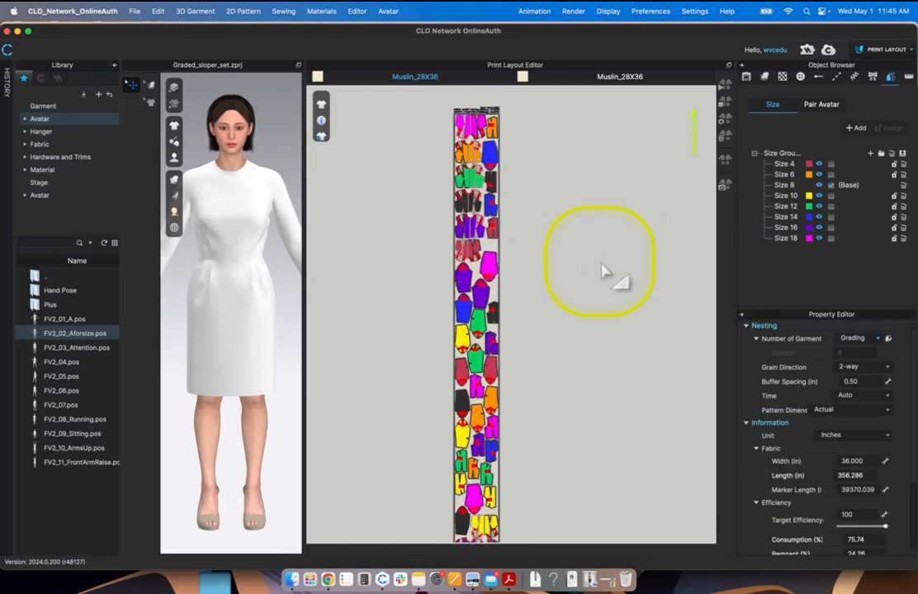
{"action": "right_click_drag", "start_coordinate": [600, 268], "coordinate": [626, 253]}
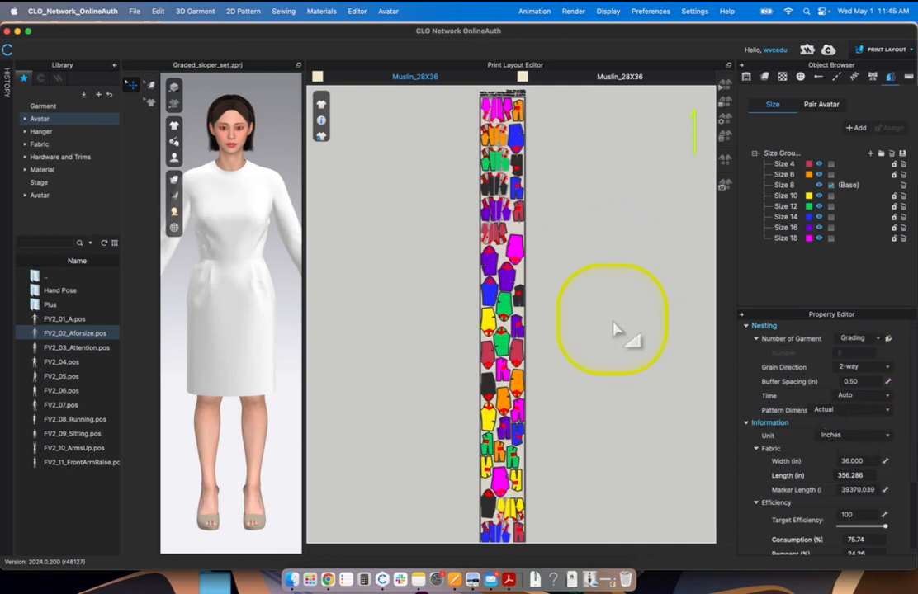
{"action": "left_click", "coordinate": [517, 257]}
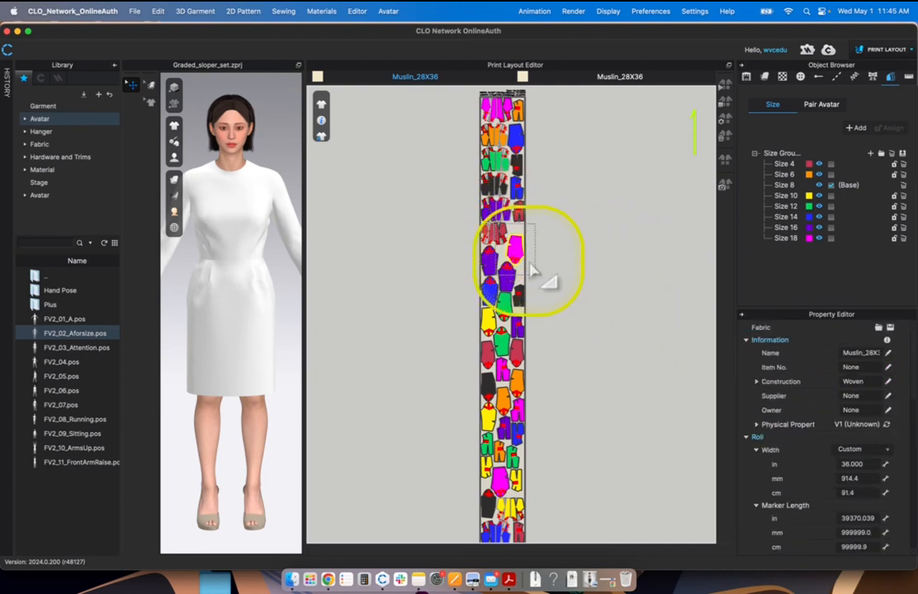
{"action": "left_click", "coordinate": [575, 312]}
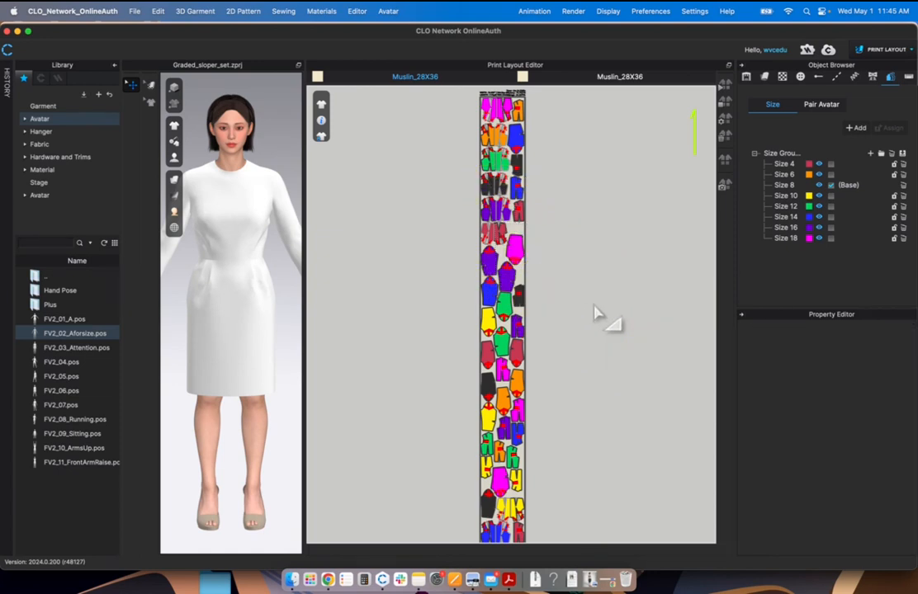
{"action": "scroll", "coordinate": [590, 238], "scroll_direction": "down", "scroll_amount": 2}
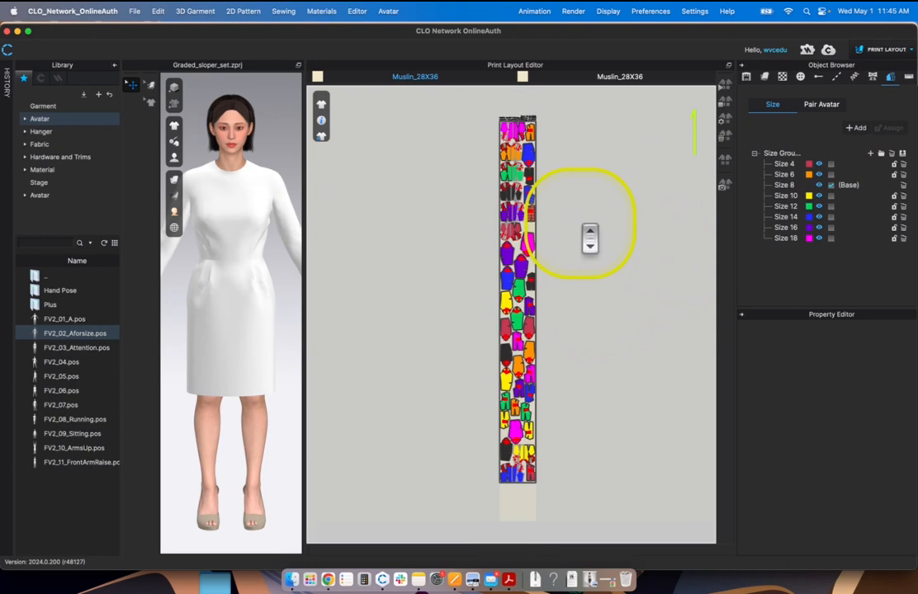
{"action": "middle_click_drag", "start_coordinate": [583, 226], "coordinate": [556, 235]}
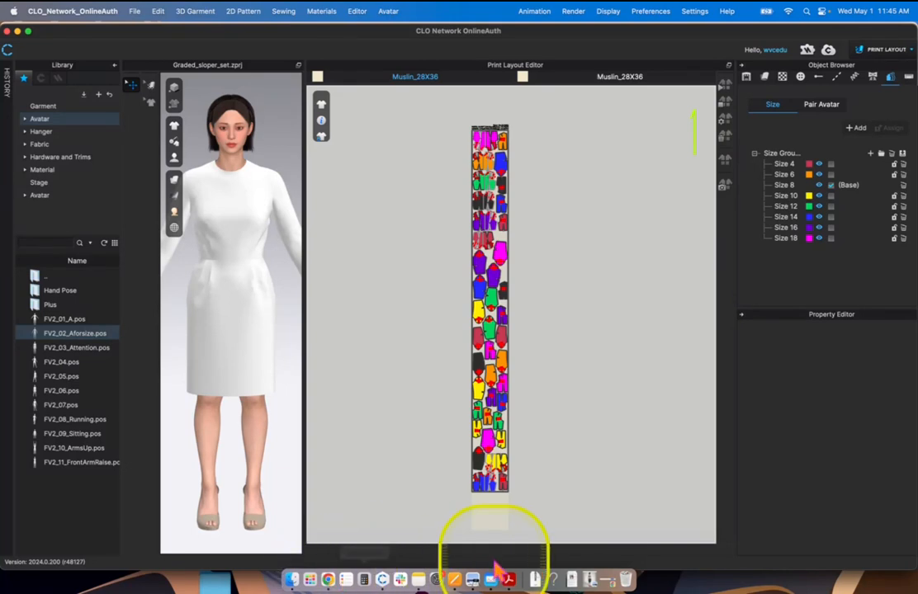
{"action": "left_click", "coordinate": [328, 580]}
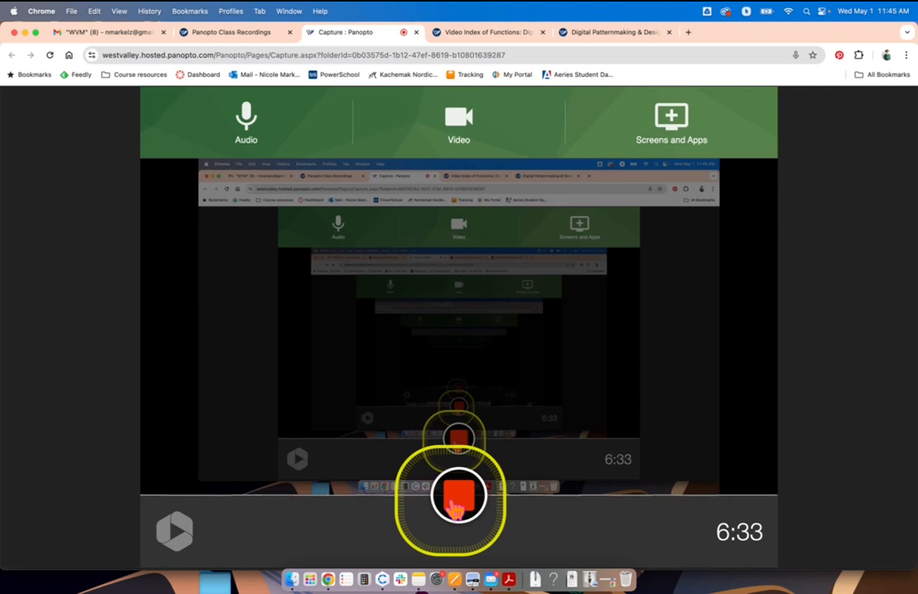